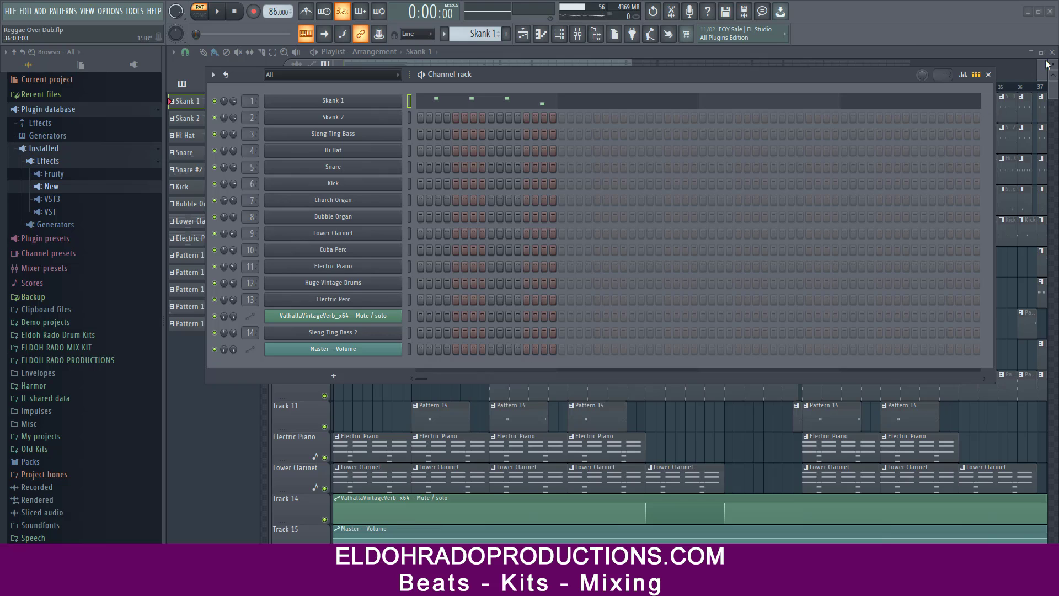
Close the Playlist, then hide the Outputs section in Skank 1's Kontakt instrument and close the instrument window
left_click(1052, 51)
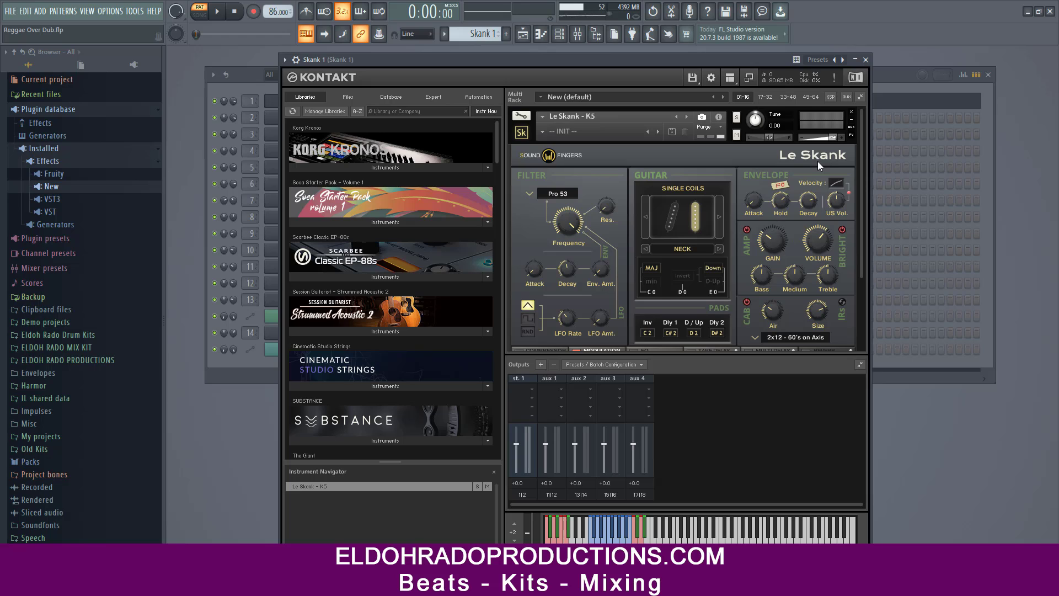
left_click(729, 77)
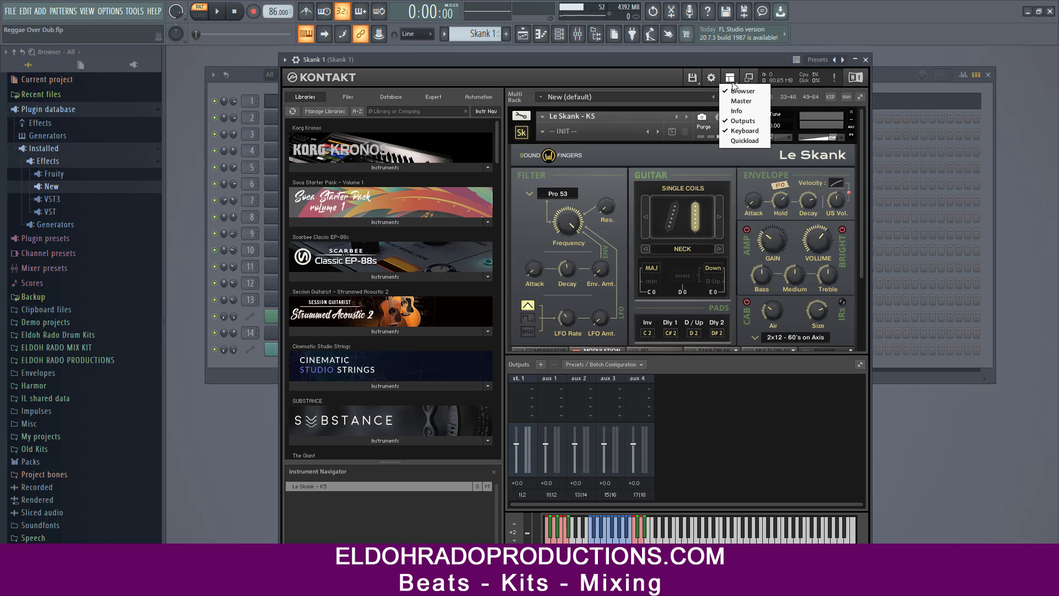
left_click(739, 132)
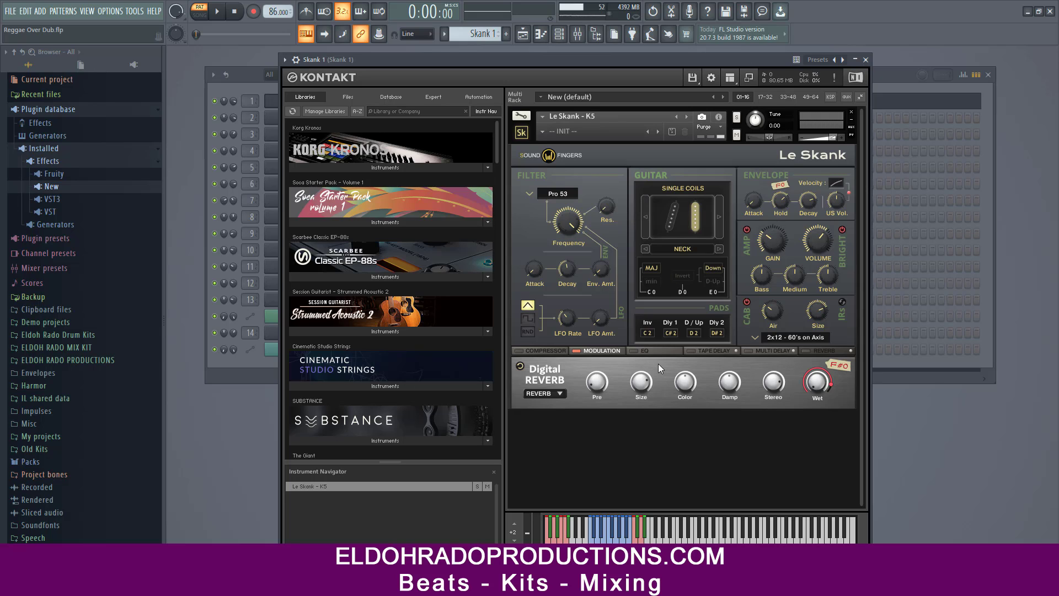
left_click(865, 60)
Open the Skank 1 channel in the piano roll, play its notes and close the piano roll
right_click(409, 100)
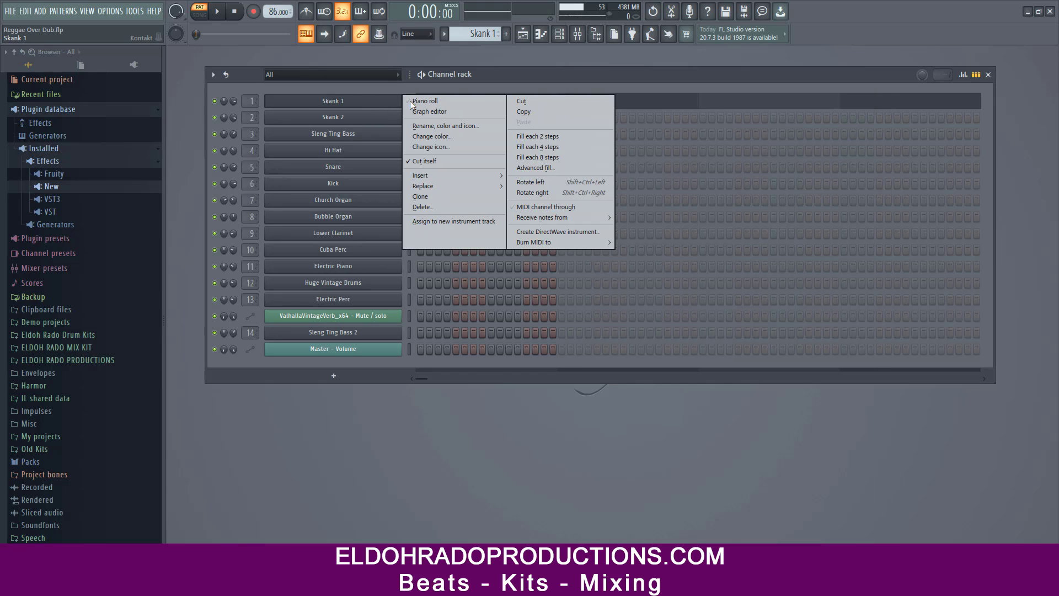
left_click(412, 101)
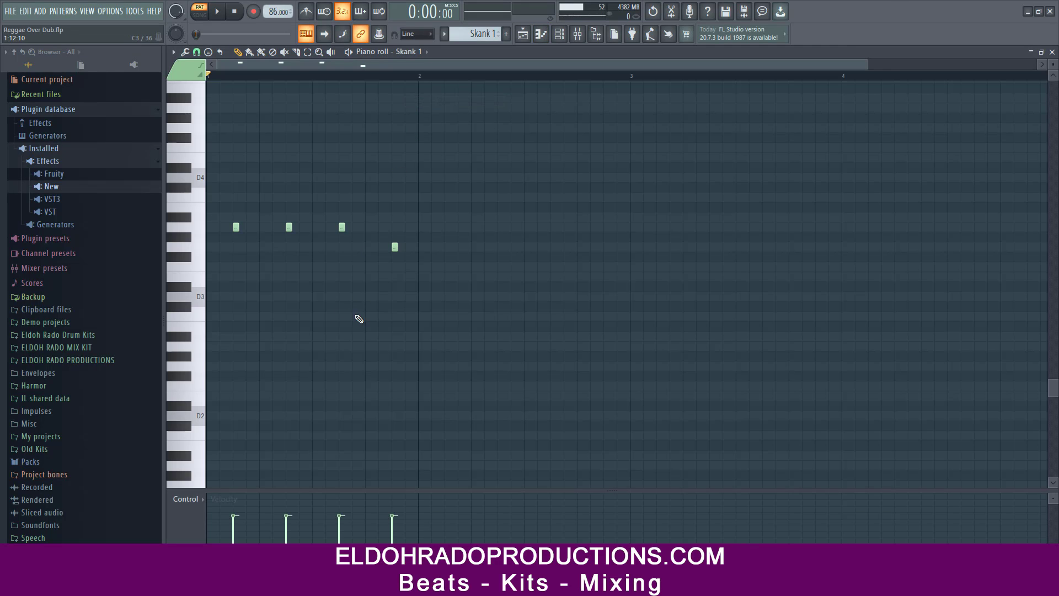
left_click(220, 15)
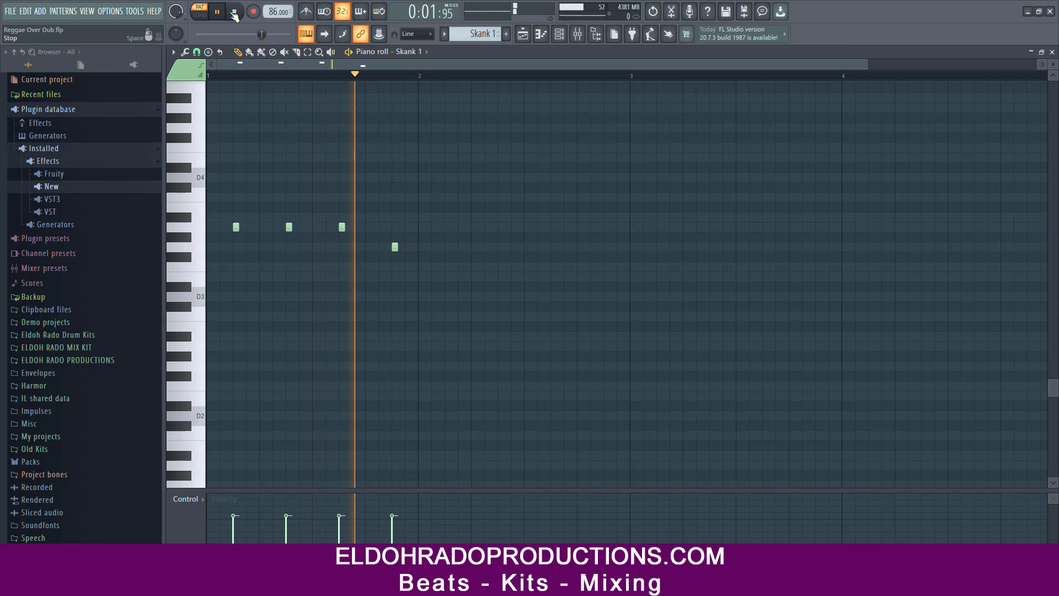
left_click(235, 13)
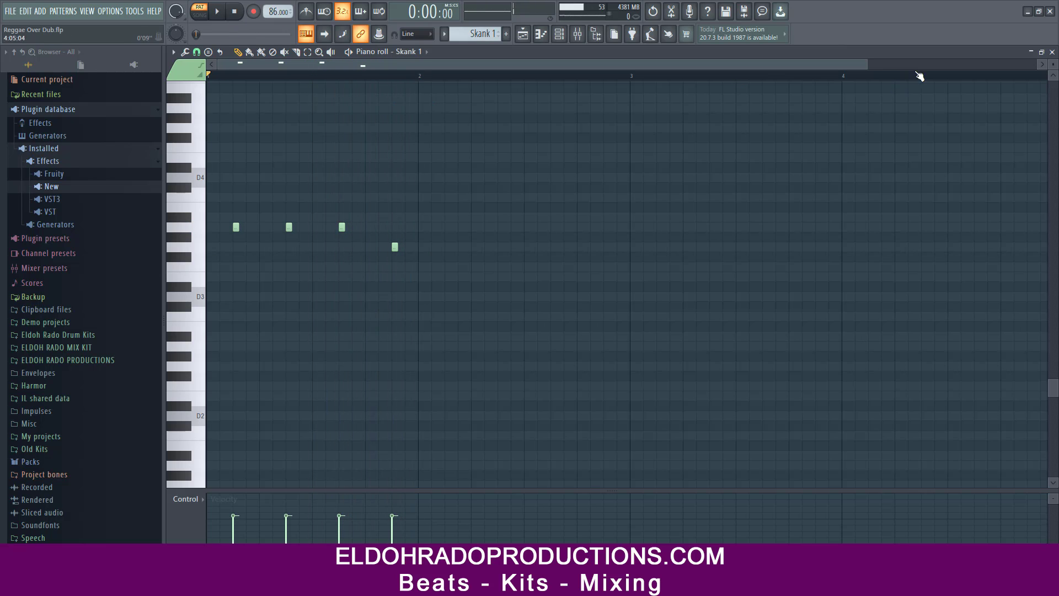
left_click(1052, 52)
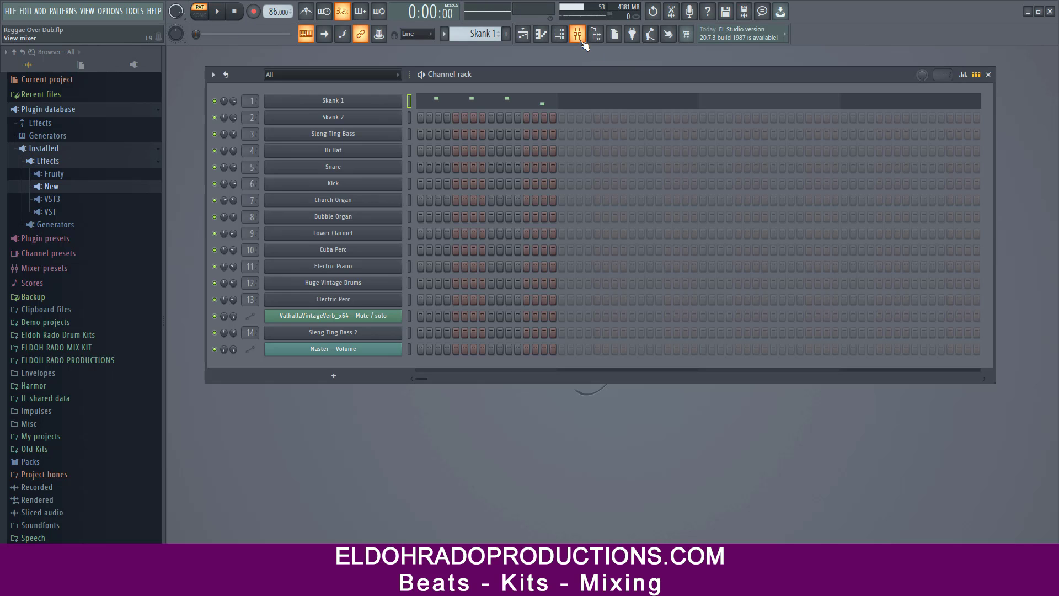
Inspect the ValhallaVintageVerb and TR5 Stealth Limiter settings on the Skank 1 mixer track
left_click(577, 34)
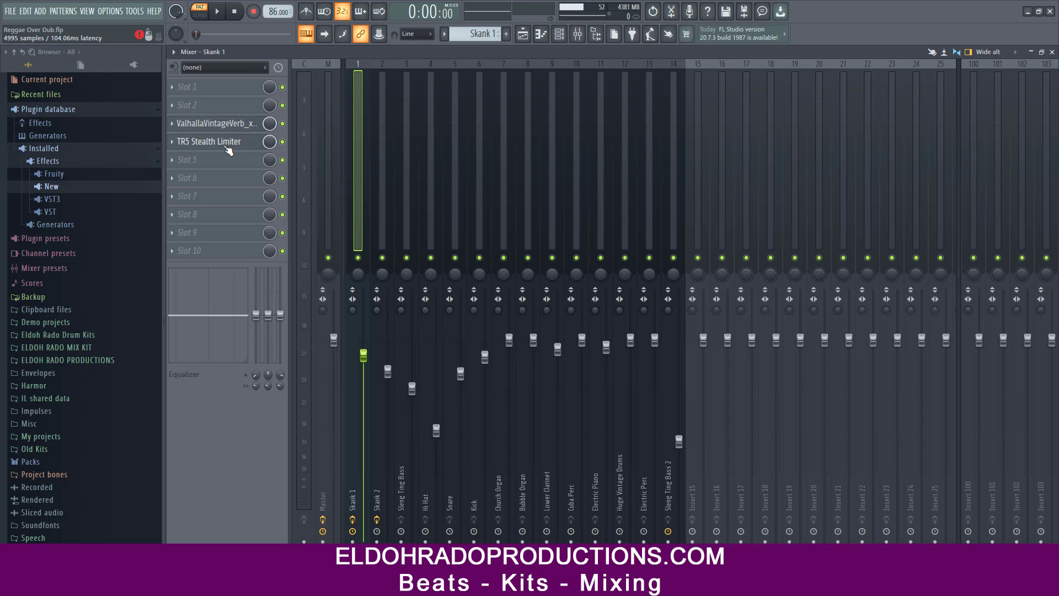
left_click(236, 128)
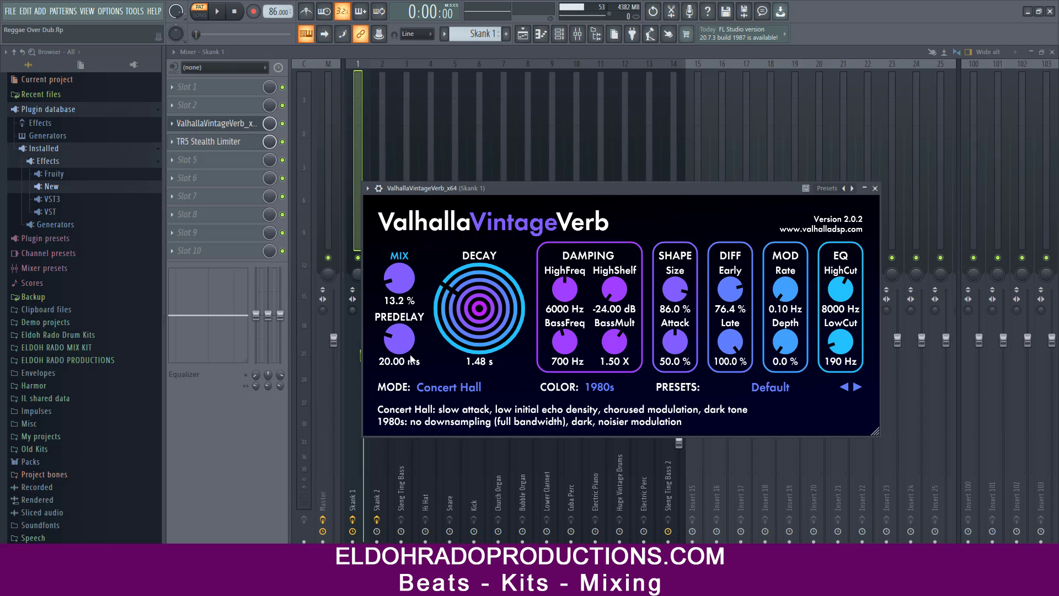
left_click(874, 188)
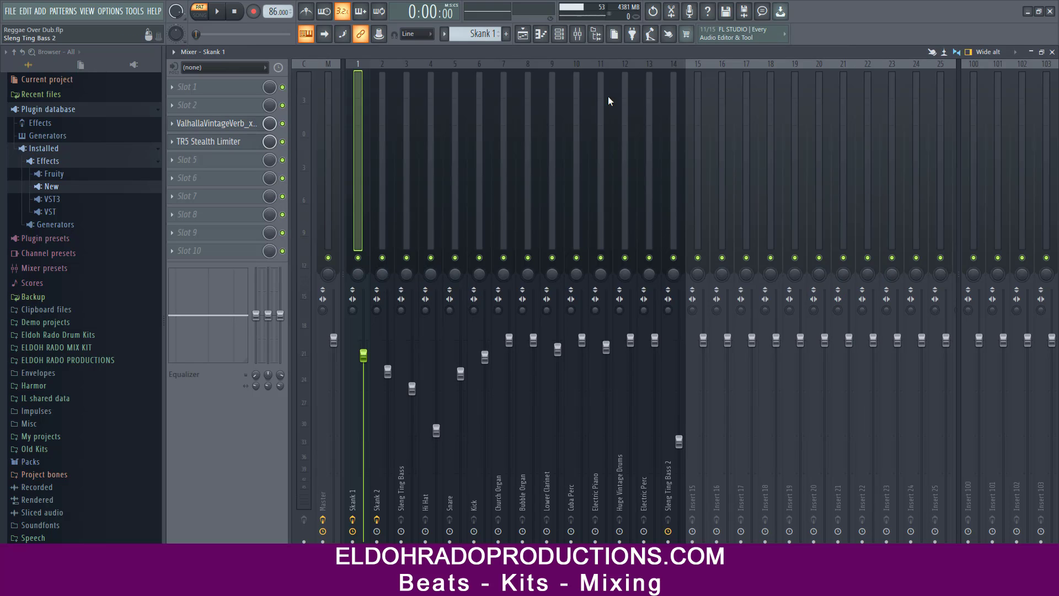
left_click(236, 142)
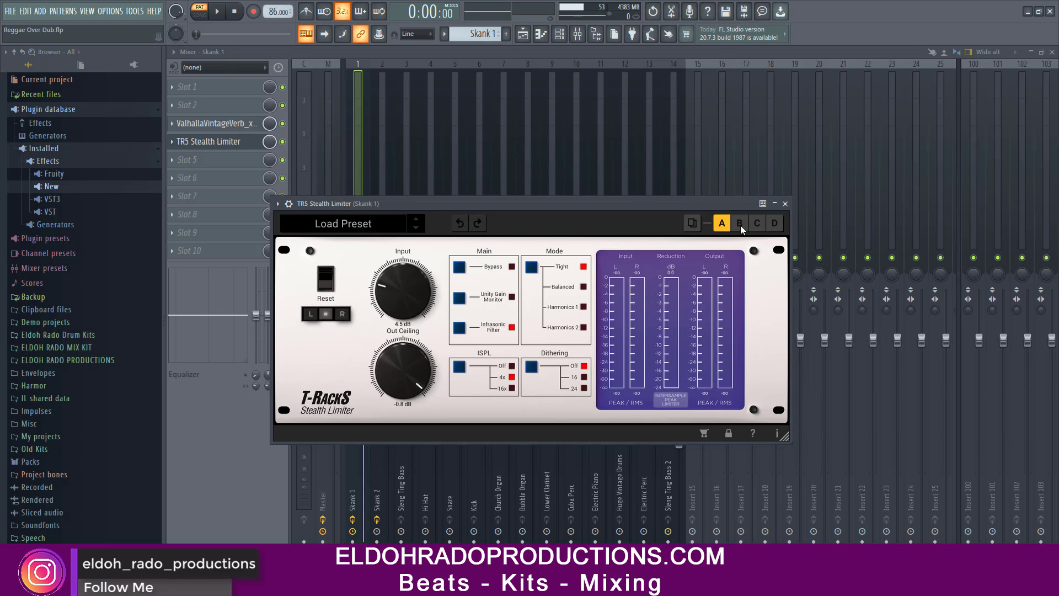
left_click(785, 204)
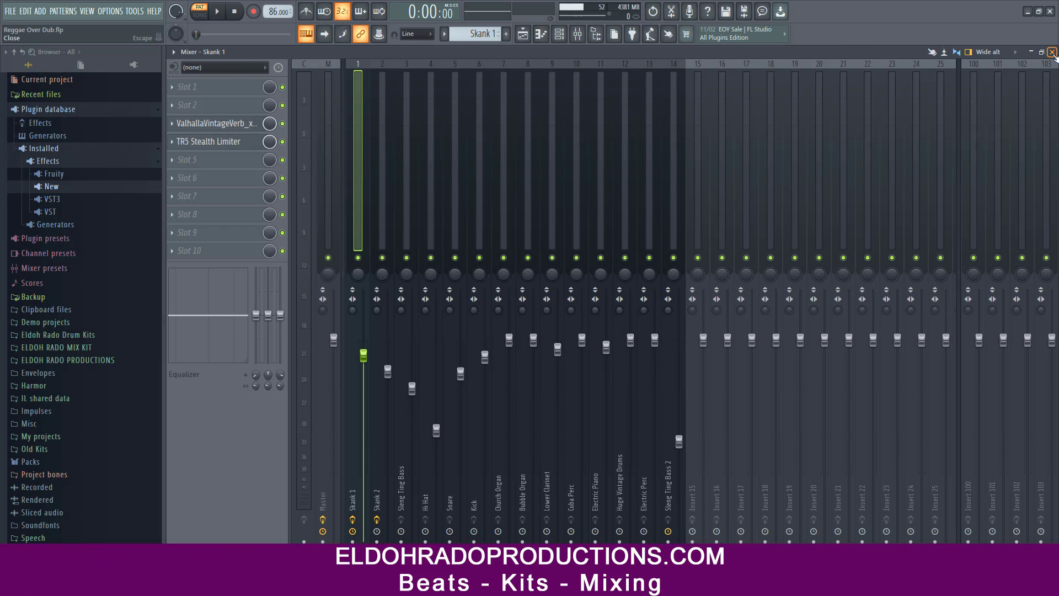
Switch to the Skank 2 pattern and inspect the Guitar Rig 5 effect on the Skank 2 mixer track
left_click(444, 36)
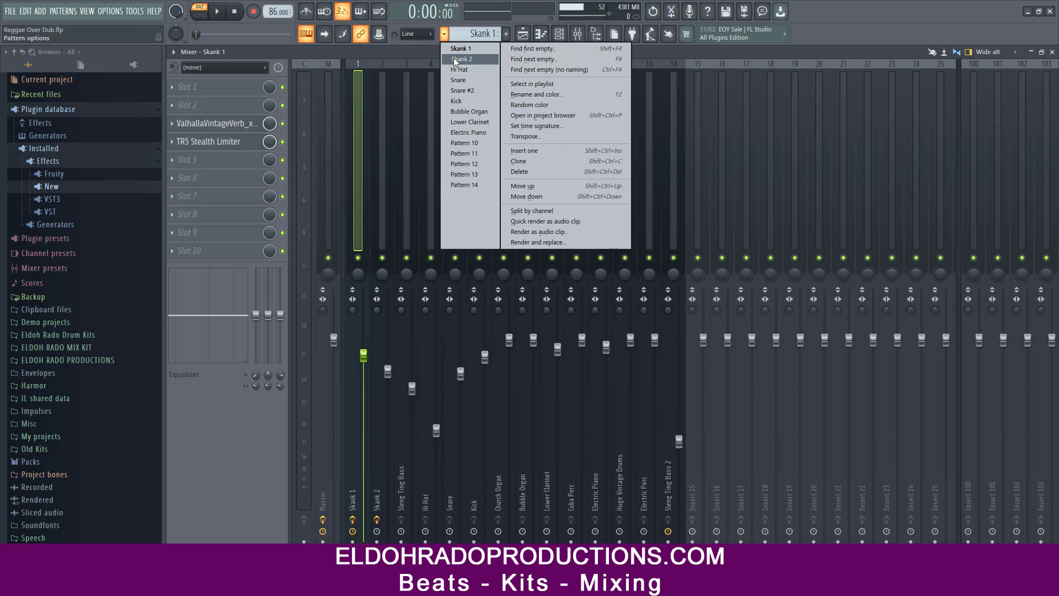
left_click(444, 70)
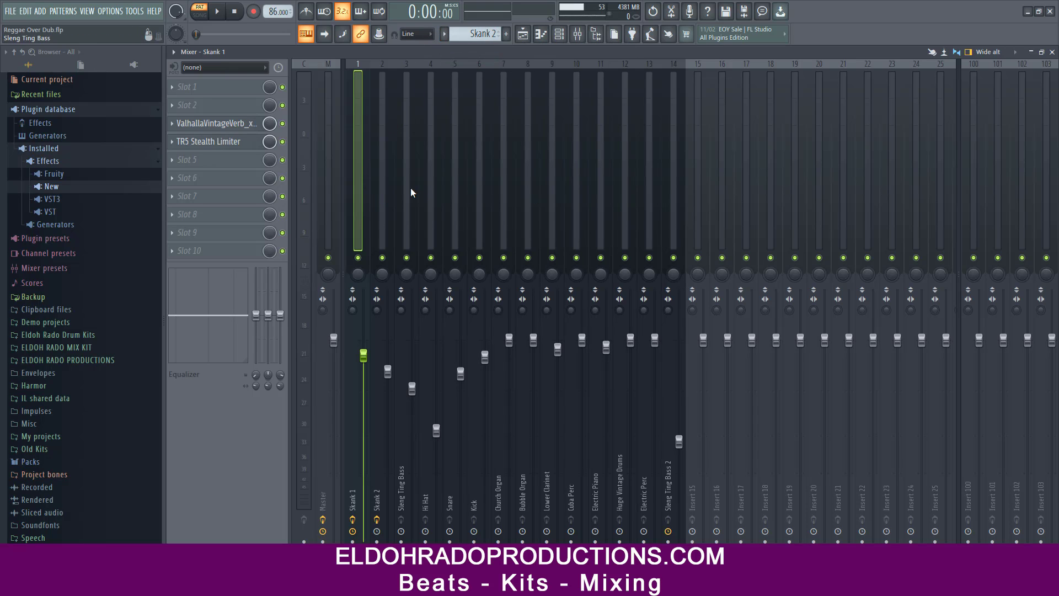
left_click(380, 185)
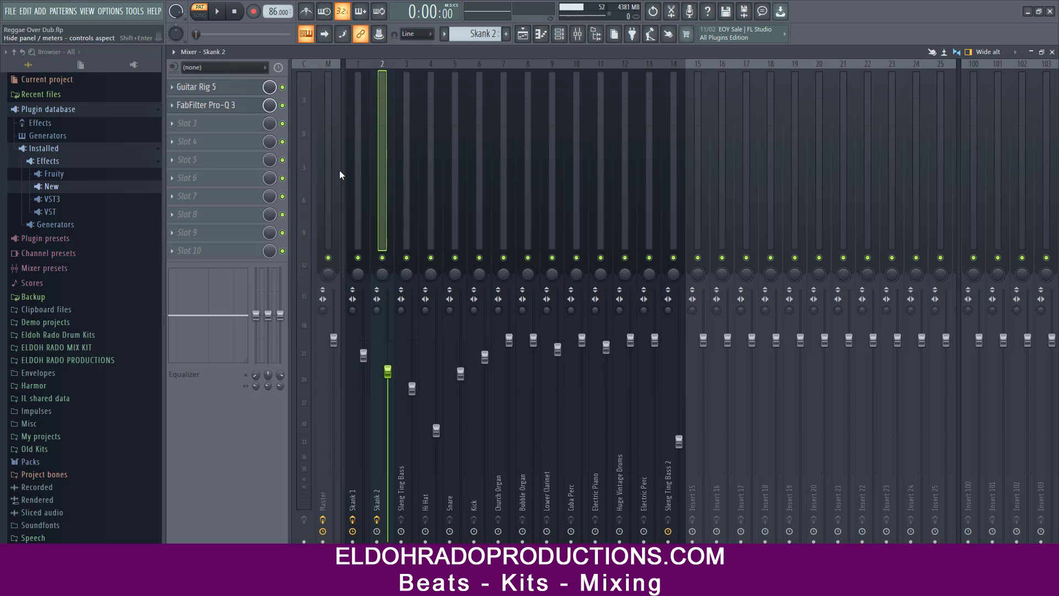
left_click(240, 93)
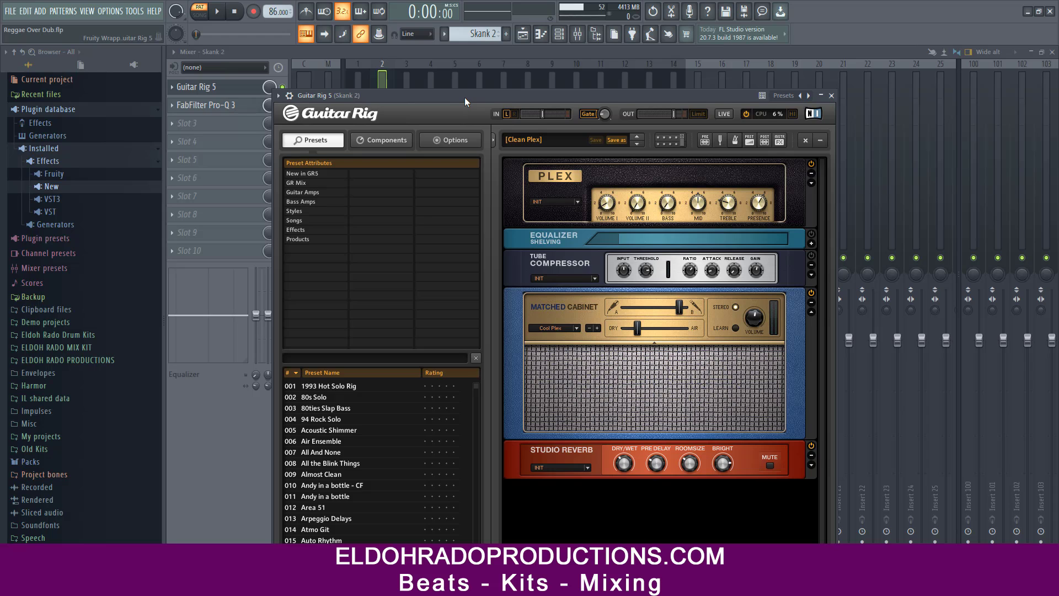
left_click_drag(465, 97, 478, 88)
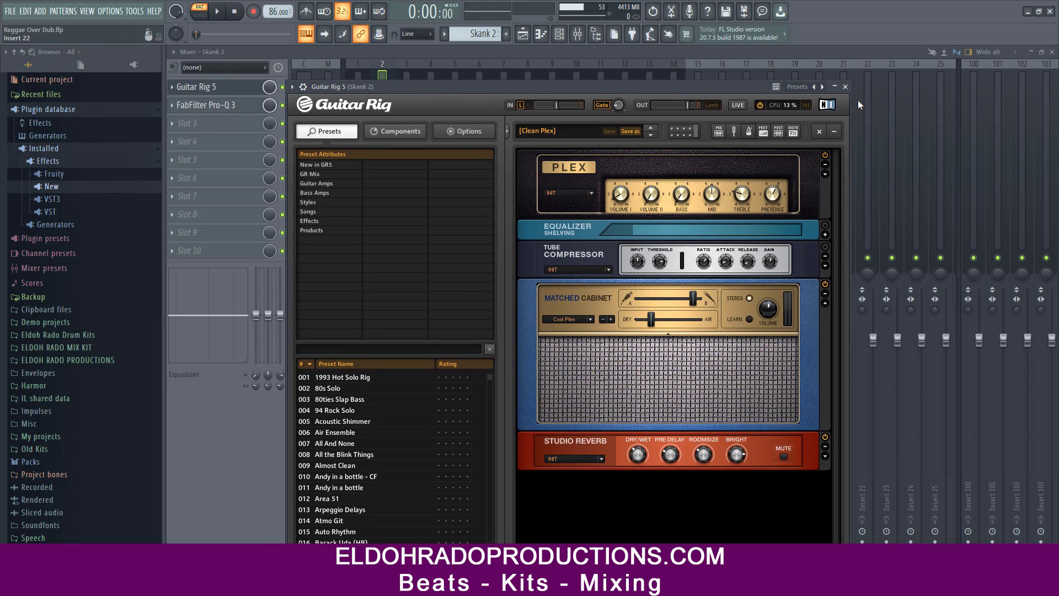
left_click(846, 88)
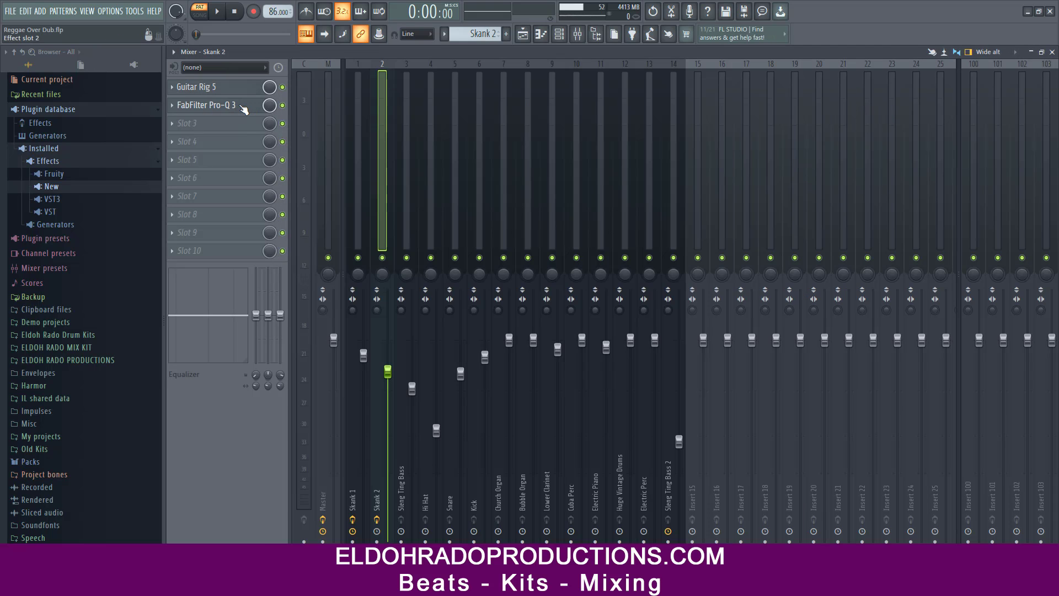
Inspect the FabFilter Pro-Q 3 equalizer on the Skank 2 mixer track and close the mixer
left_click(243, 105)
mouse_move(479, 361)
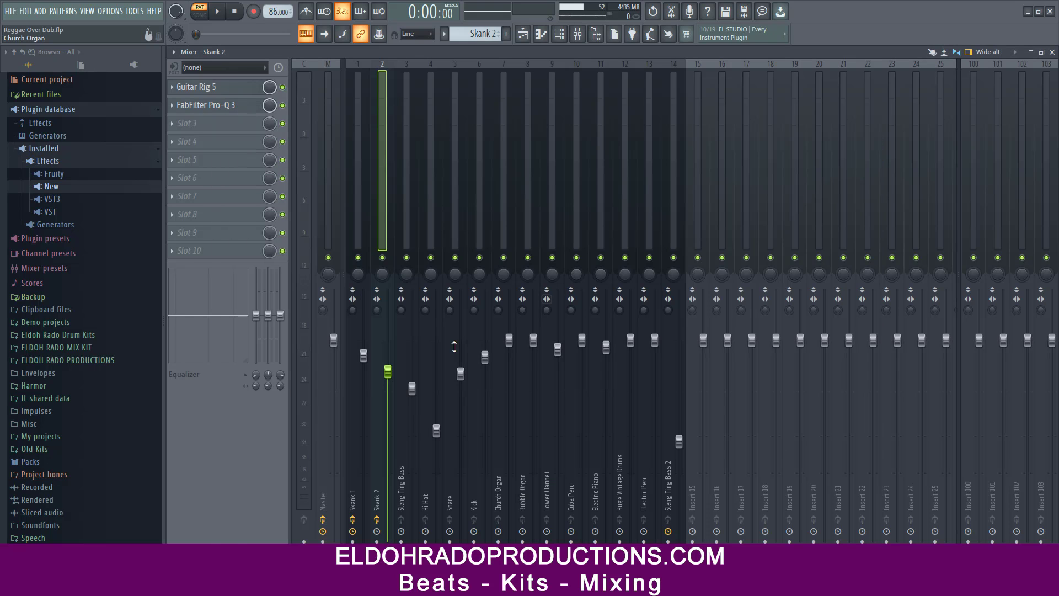
left_click(873, 146)
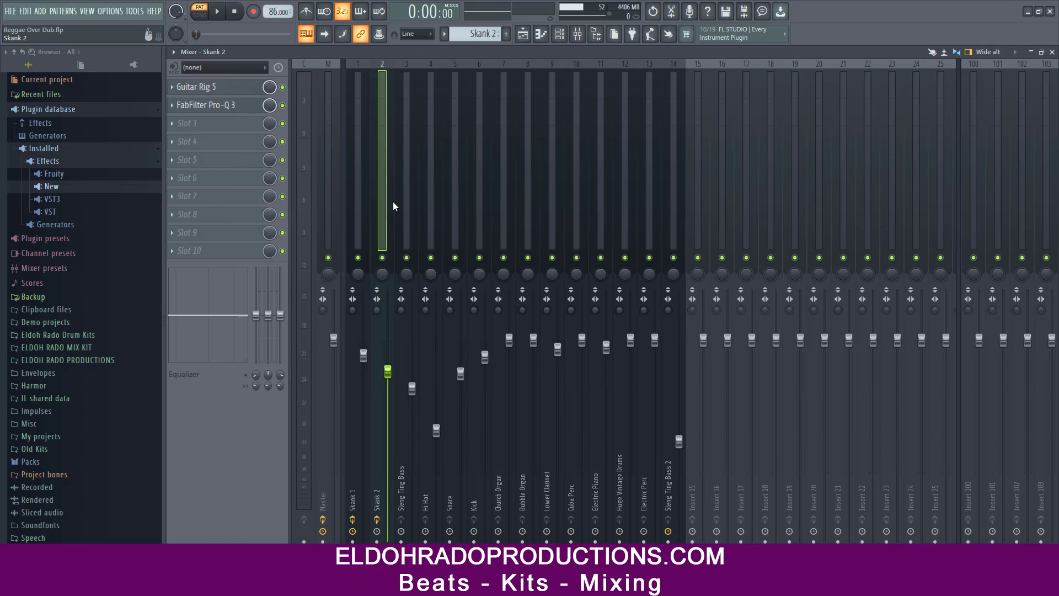
left_click(1052, 52)
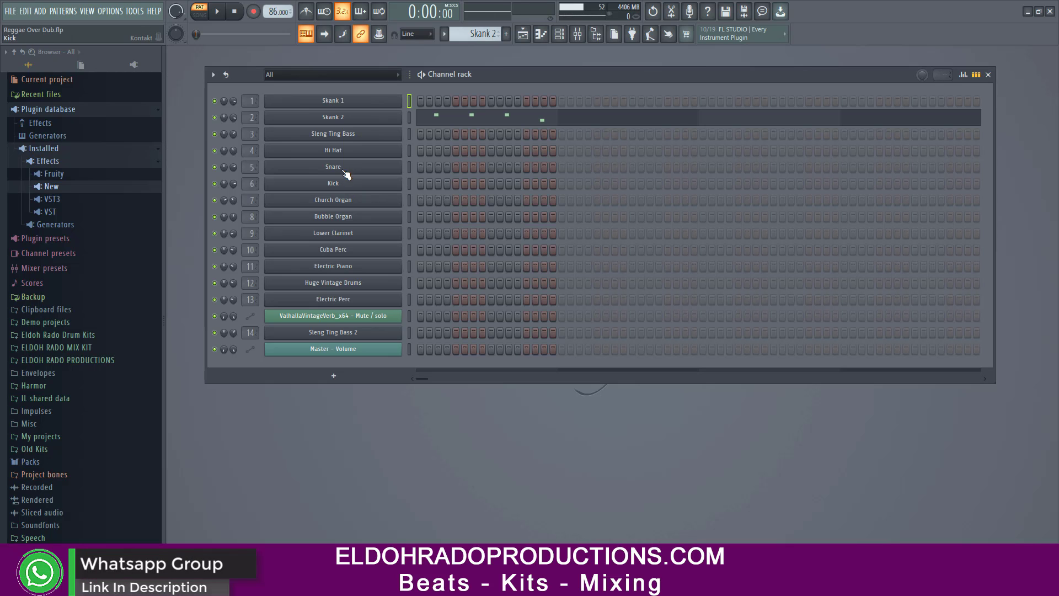
Inspect Skank 2's Kontakt instrument, close it and play back the Skank 2 pattern
left_click(368, 120)
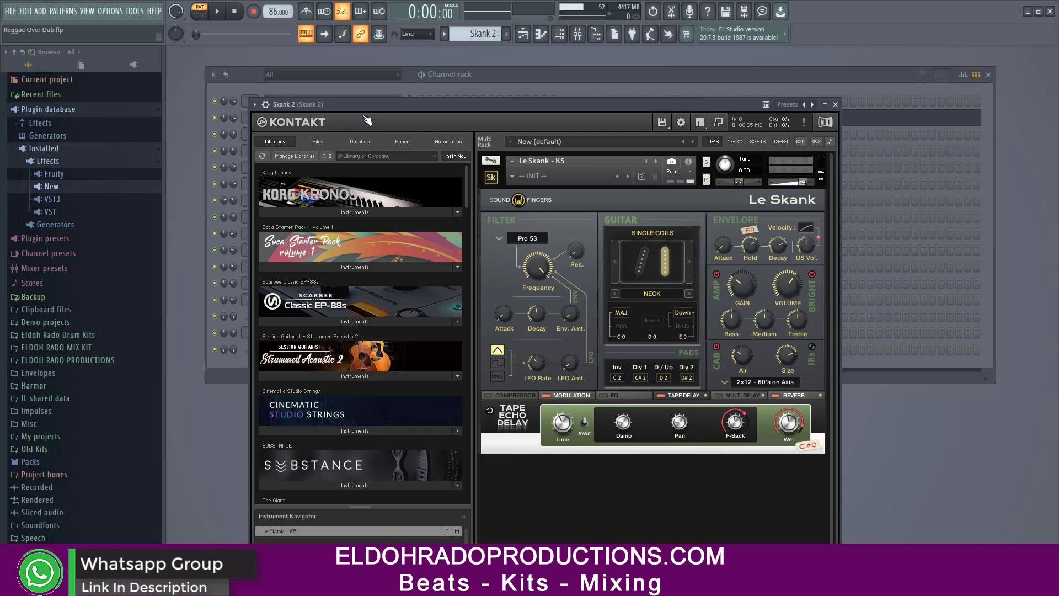
left_click(835, 104)
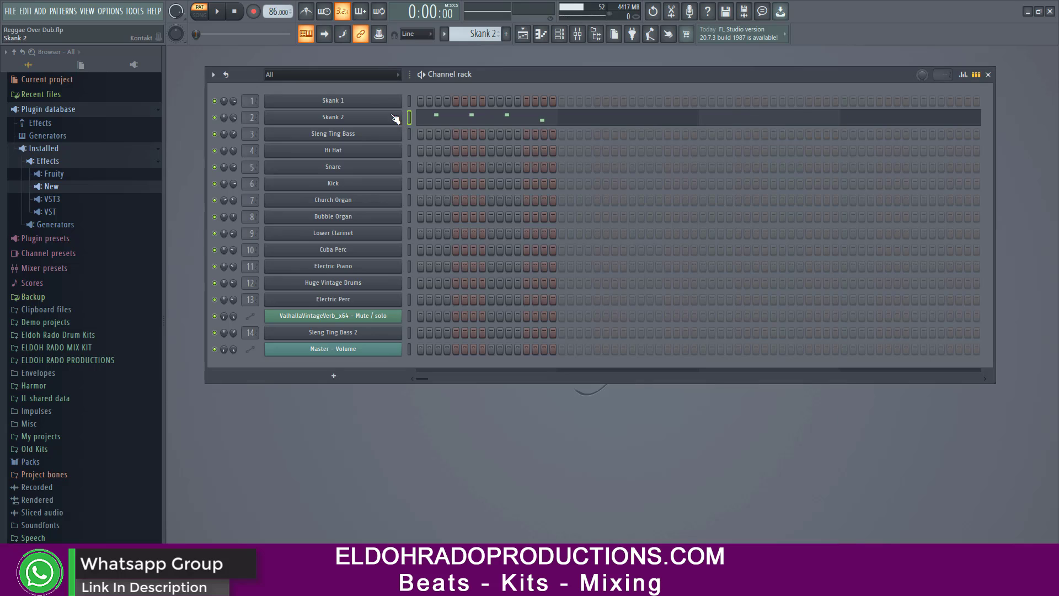
left_click(214, 18)
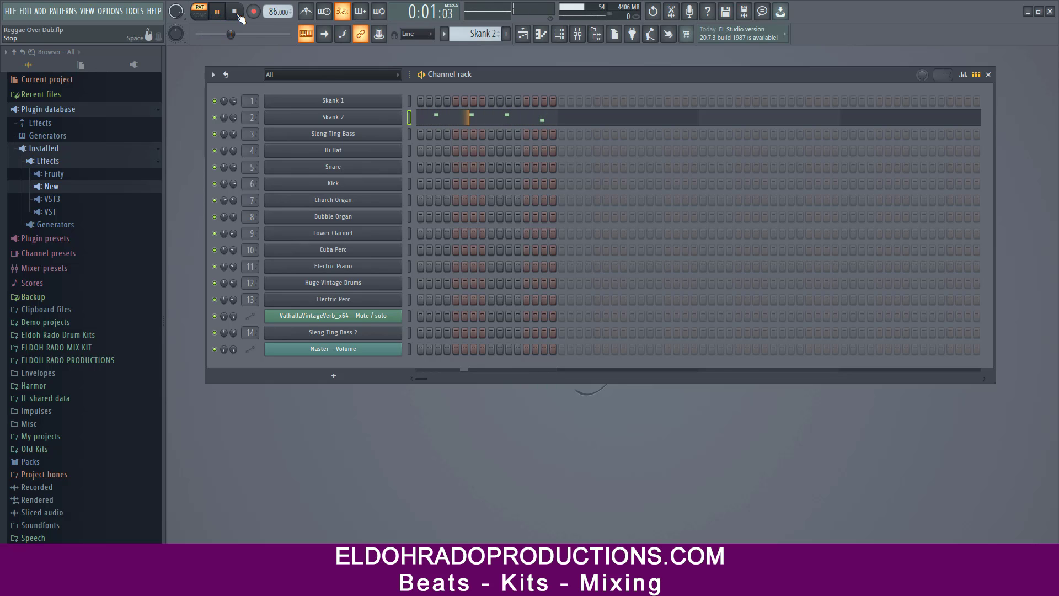
left_click(240, 15)
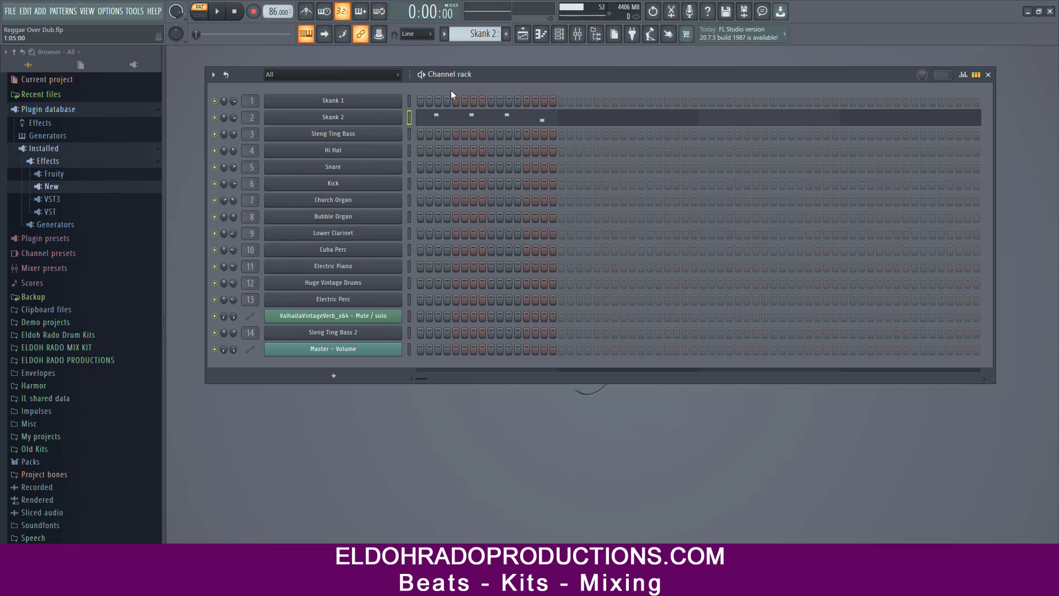
Move the channel rack slightly upward, switch to the Hi Hat pattern and play it back
left_click_drag(472, 74, 471, 65)
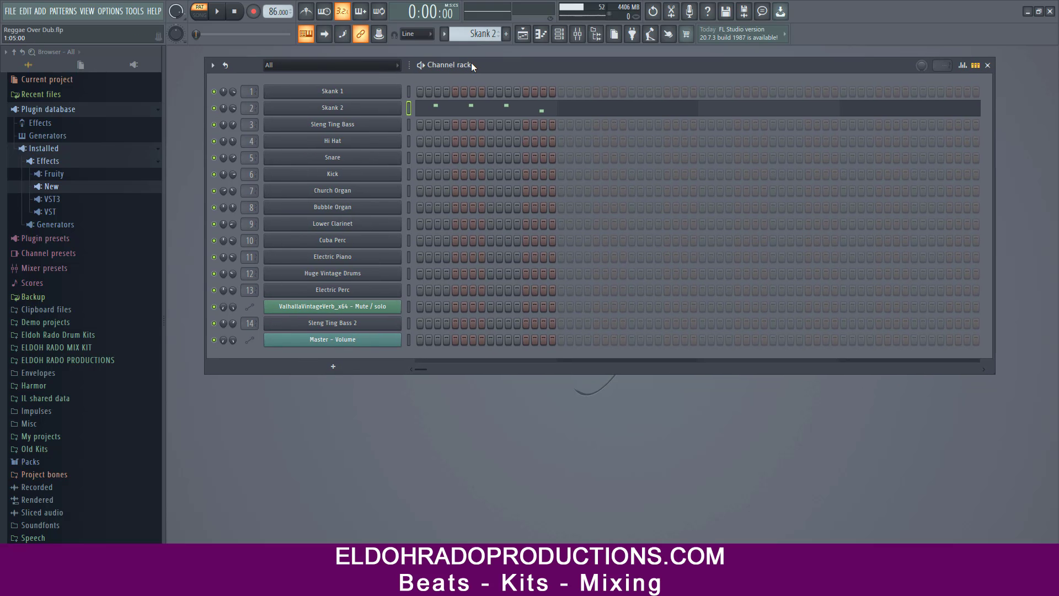
left_click(443, 35)
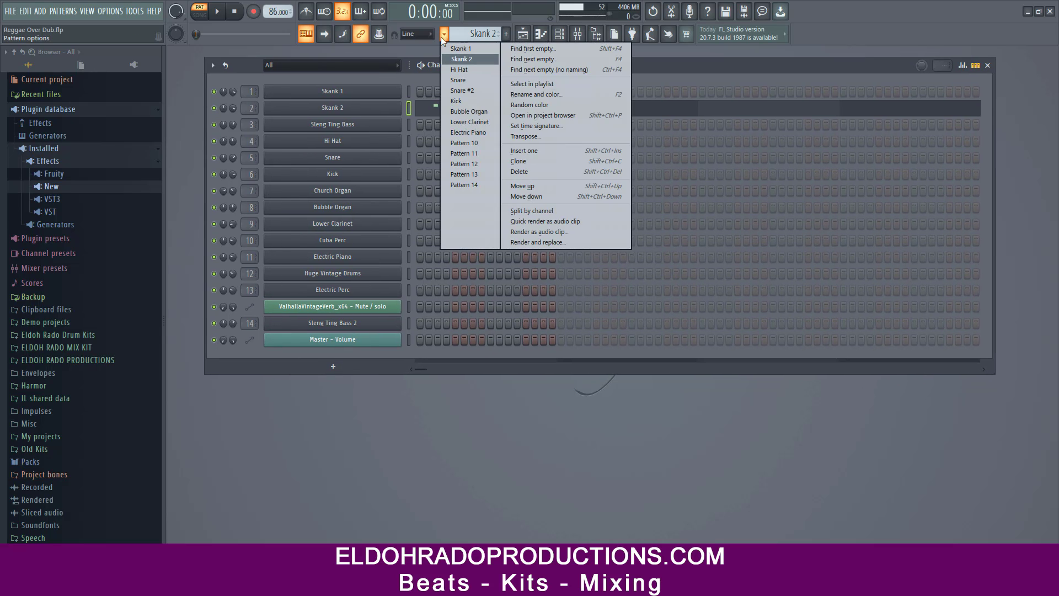
left_click(458, 69)
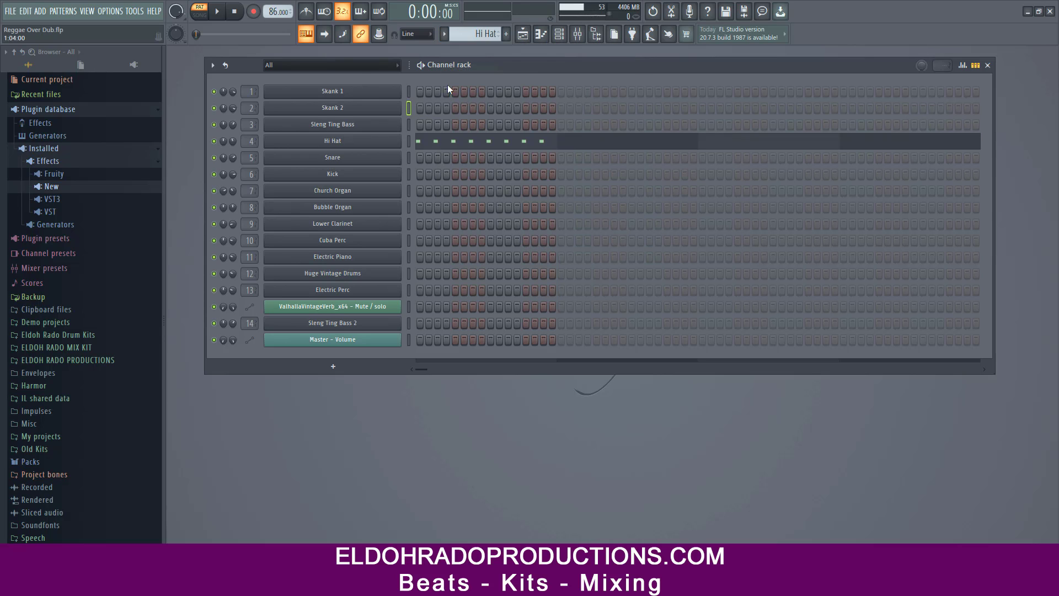
left_click(223, 14)
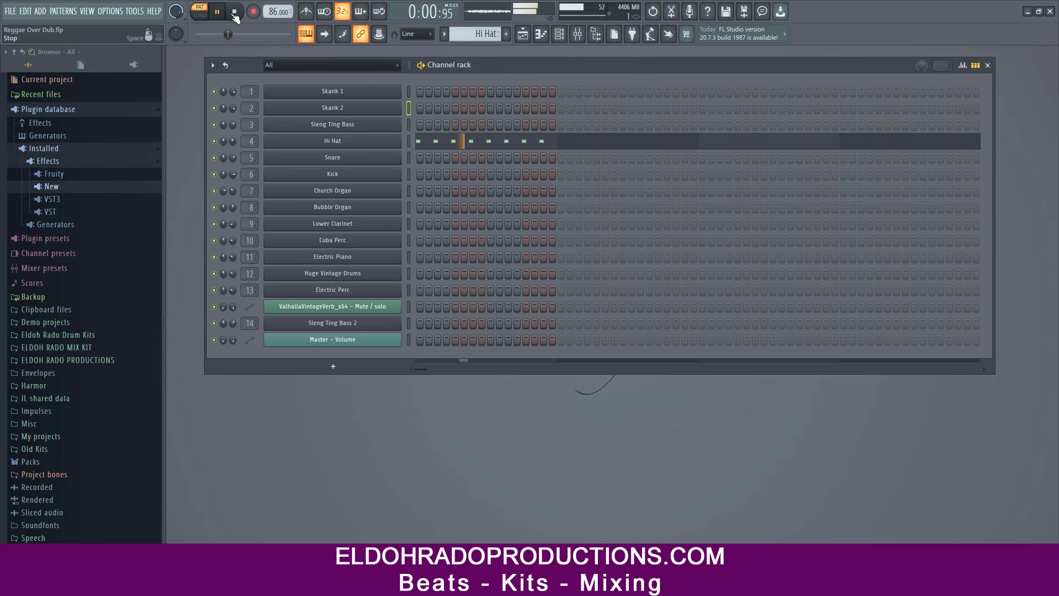
left_click(236, 14)
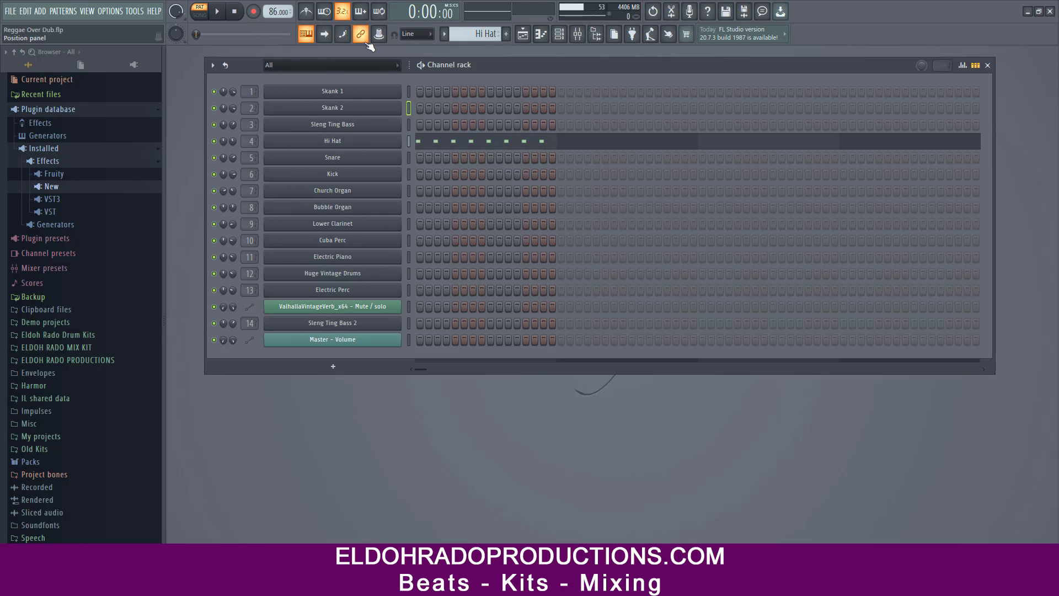
Switch to the Snare pattern and play it back
left_click(444, 35)
left_click(458, 80)
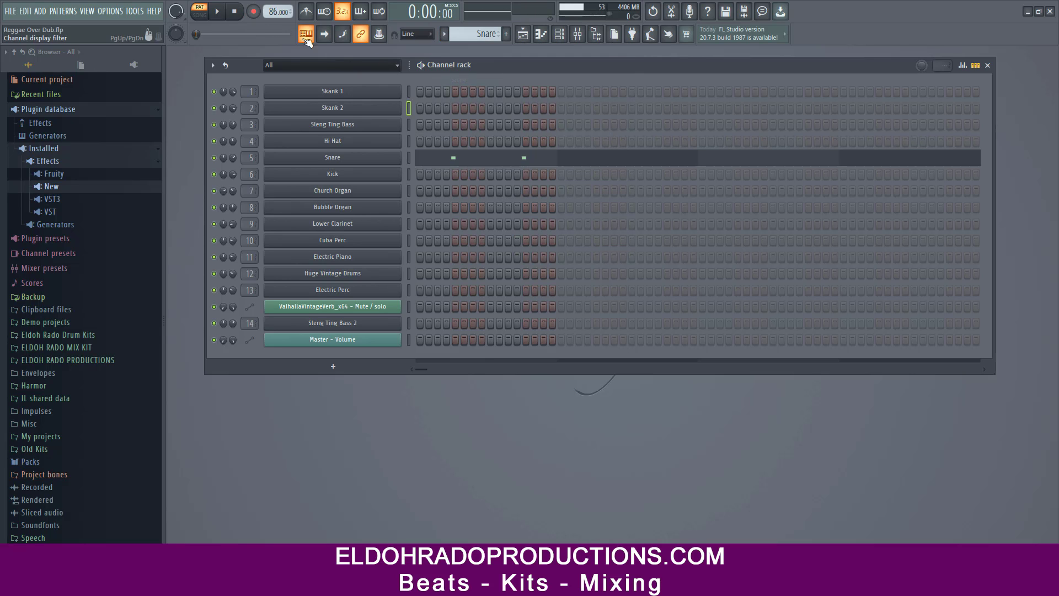
left_click(220, 13)
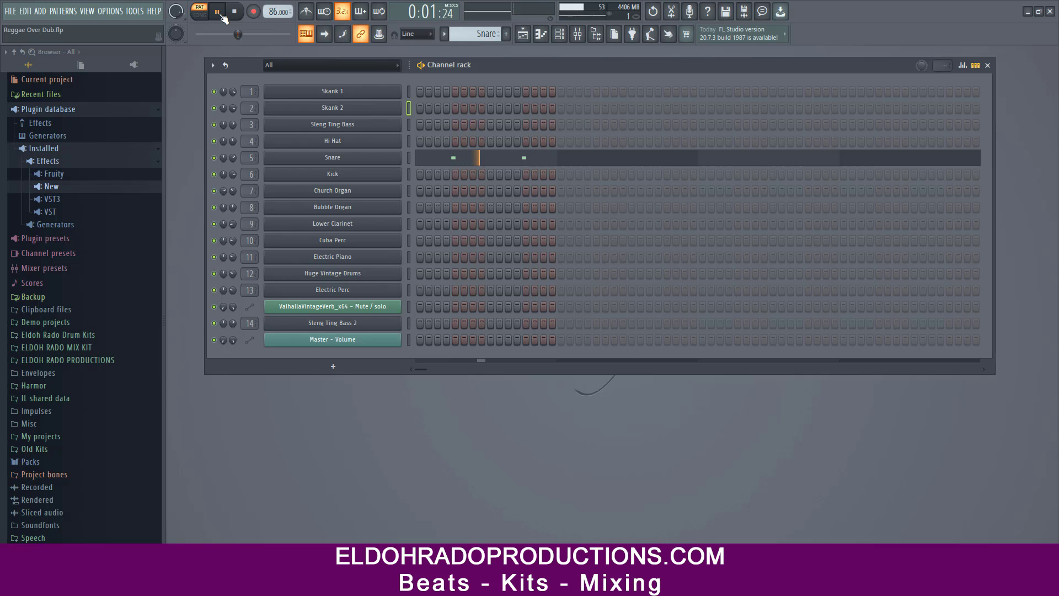
left_click(235, 16)
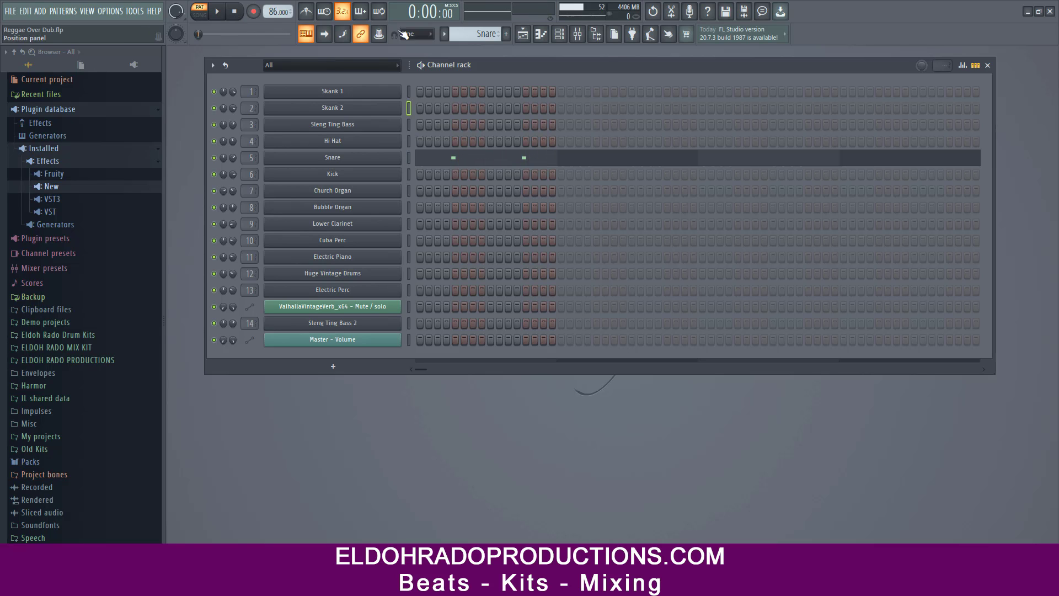
Switch to the Snare #2 pattern and play it back
left_click(444, 34)
left_click(455, 90)
left_click(218, 15)
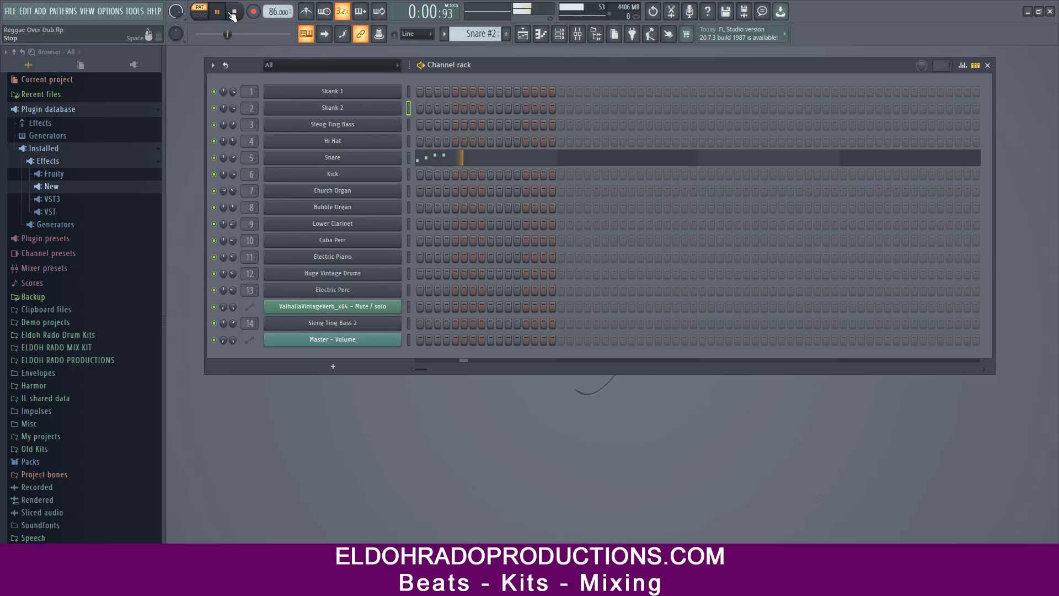
left_click(234, 15)
Switch to the Kick pattern and play it back
left_click(443, 35)
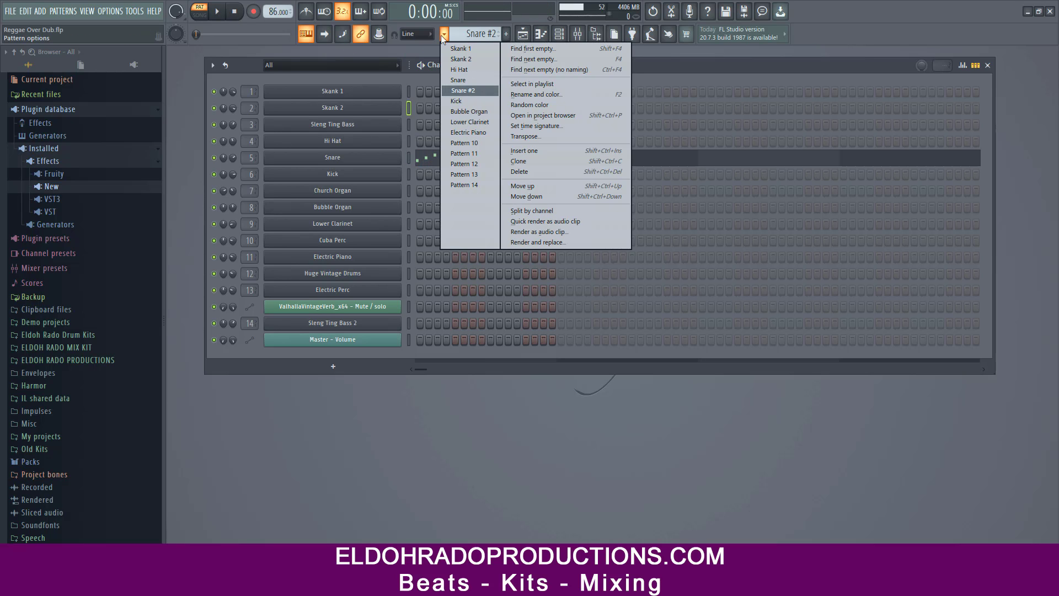
left_click(448, 100)
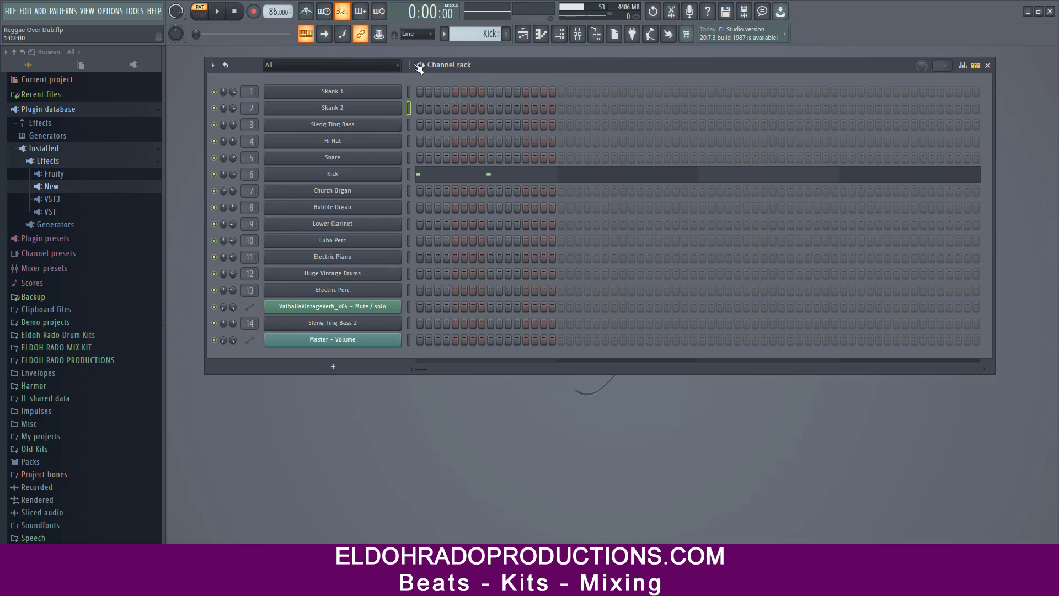
left_click(217, 12)
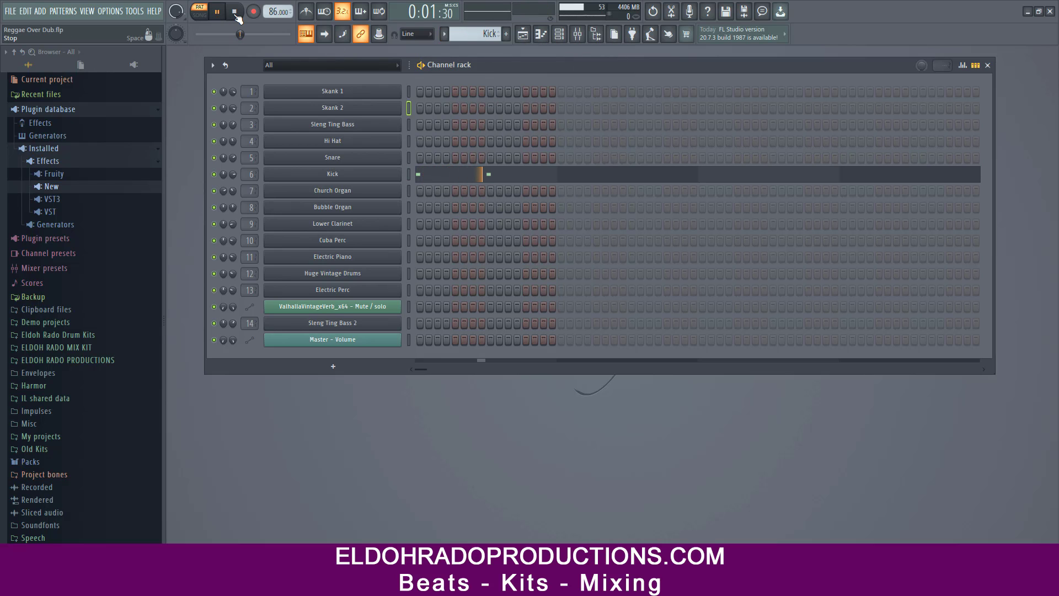
left_click(236, 13)
Inspect the Hi Hat channel's Kontakt instrument and close it
left_click(351, 142)
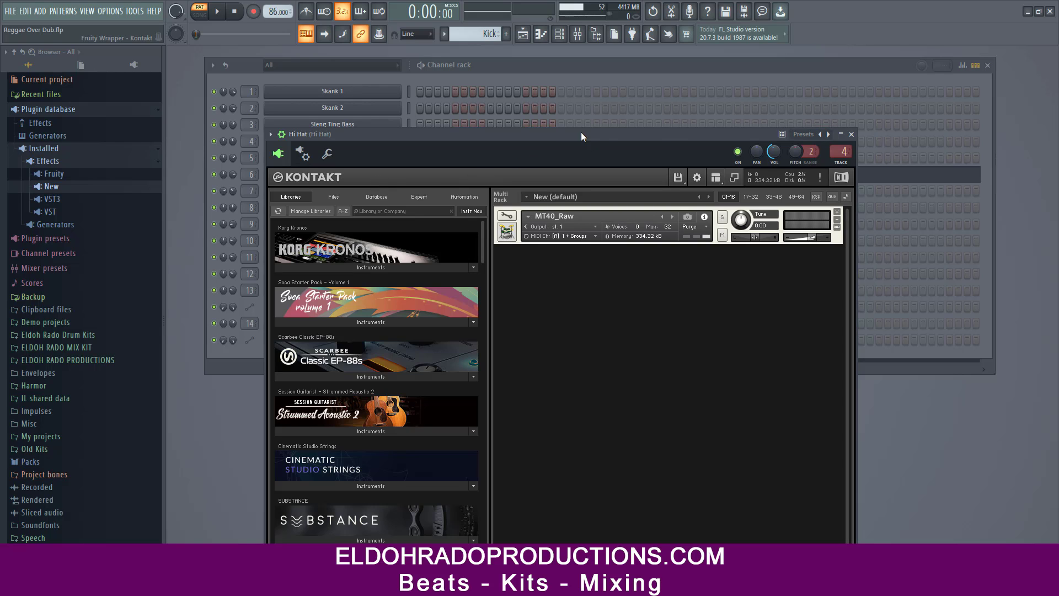
left_click(852, 134)
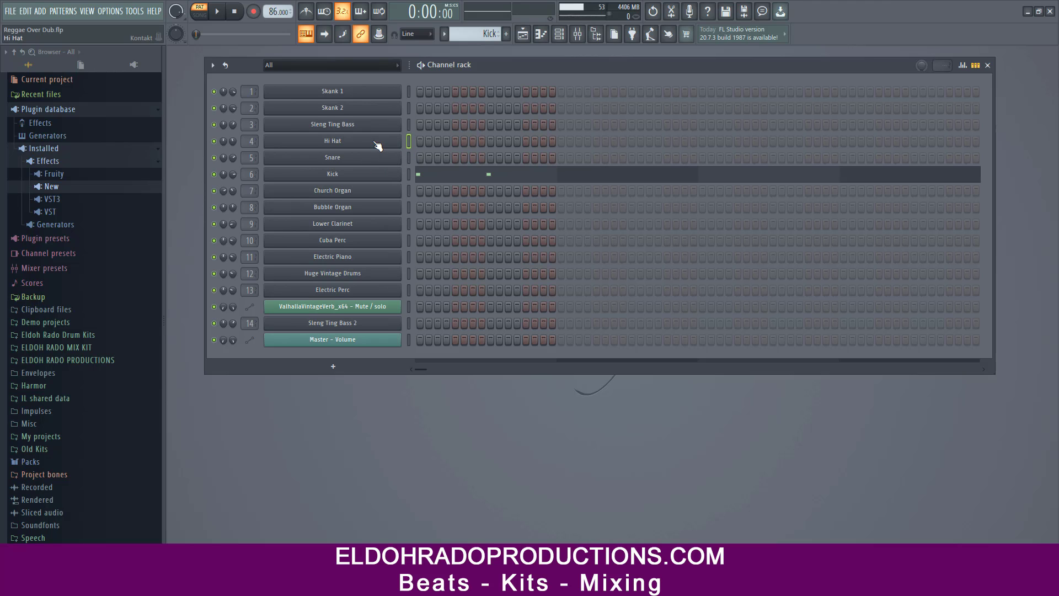
Switch to the Bubble Organ pattern and inspect its Kontakt instrument, moving the plugin window clear of the upper channels
left_click(444, 37)
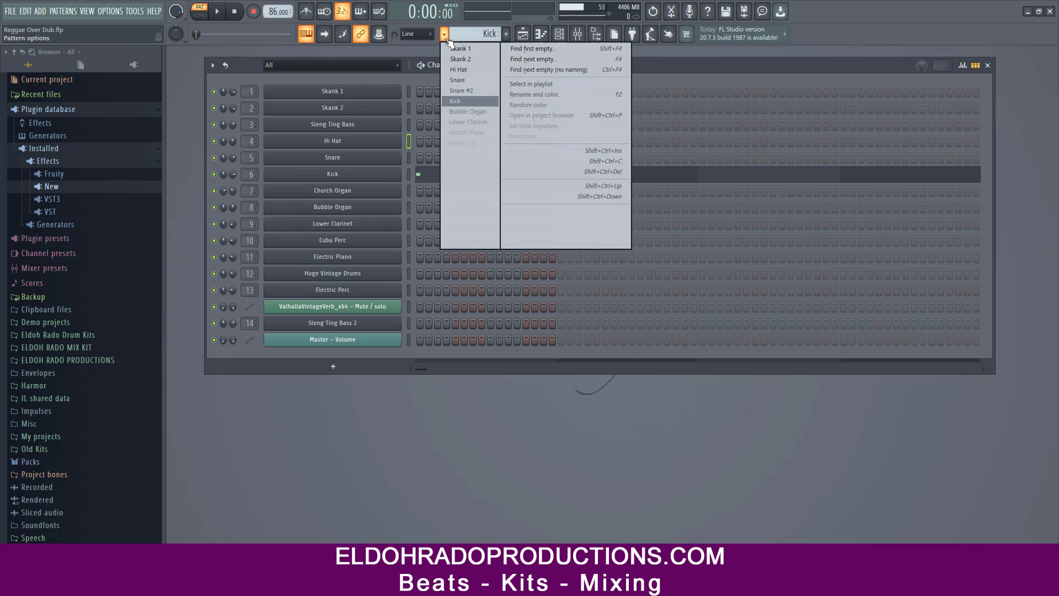
left_click(465, 111)
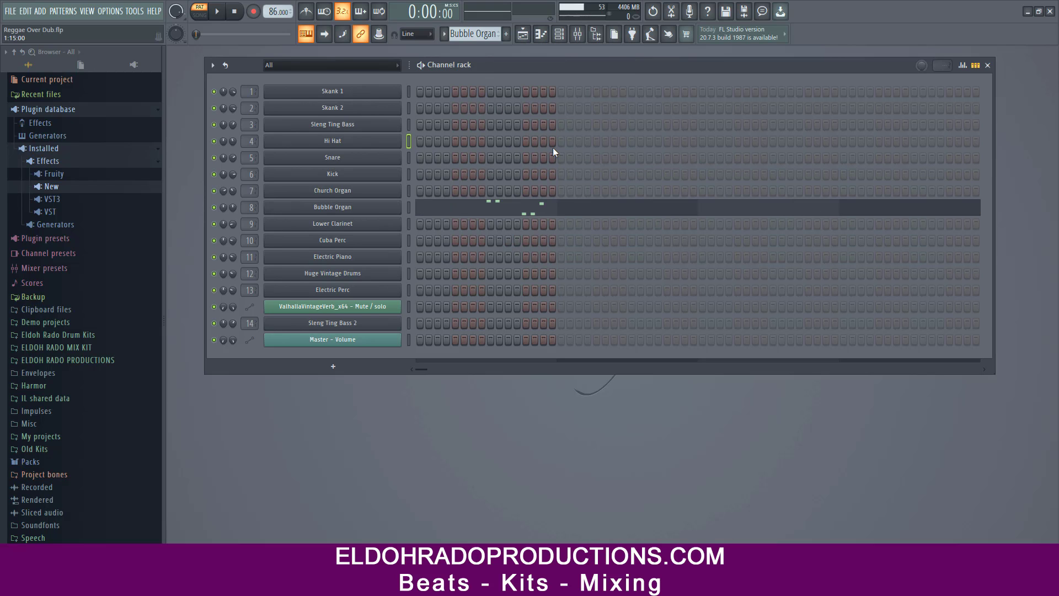
left_click(380, 208)
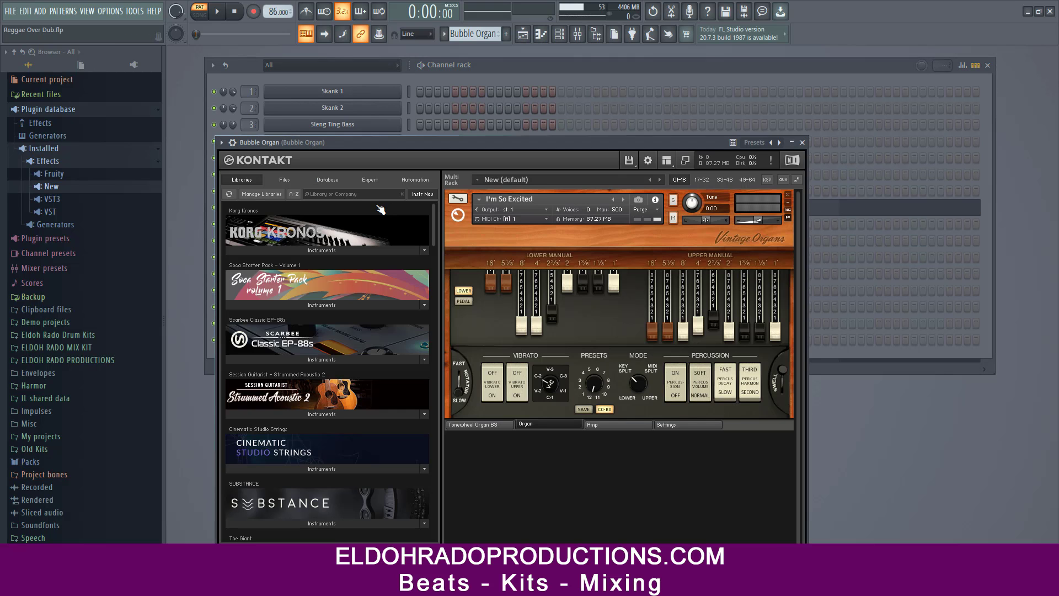
left_click_drag(421, 144, 431, 113)
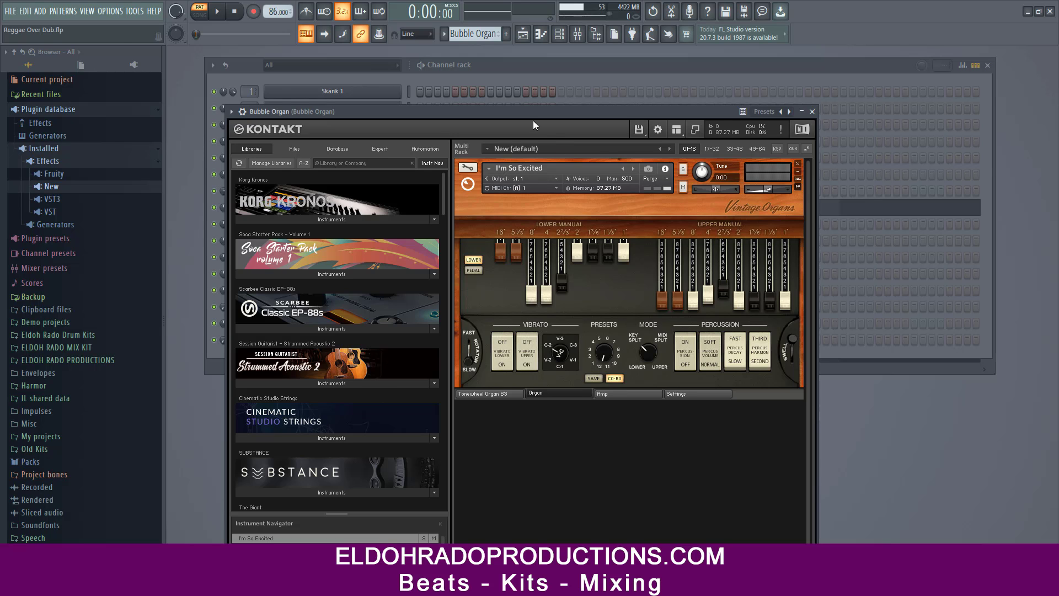
left_click_drag(532, 114, 523, 166)
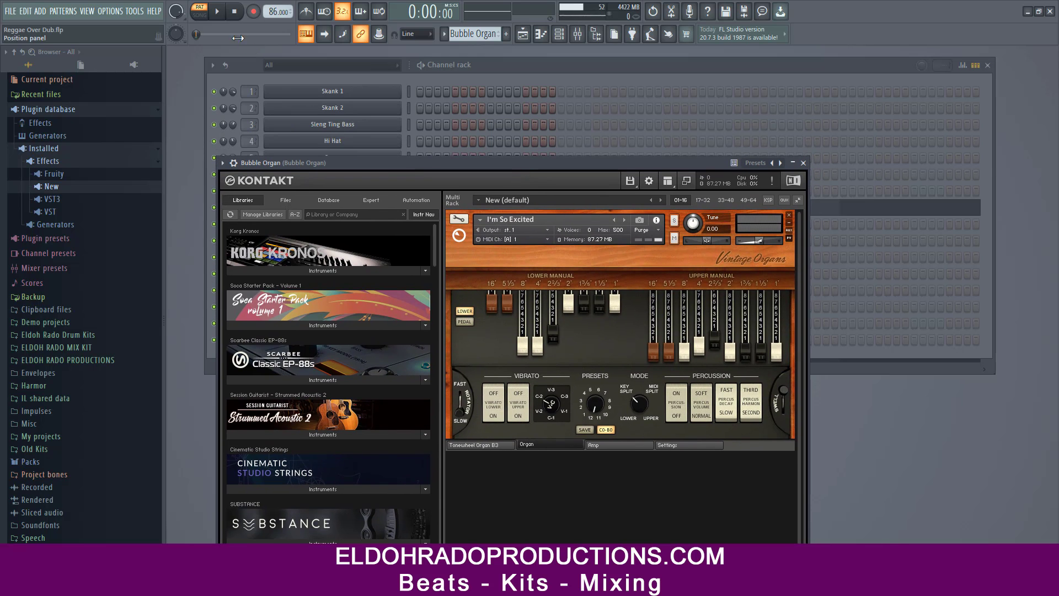
Play back the Bubble Organ pattern, close its instrument and view its notes in the piano roll before stopping playback
left_click(219, 19)
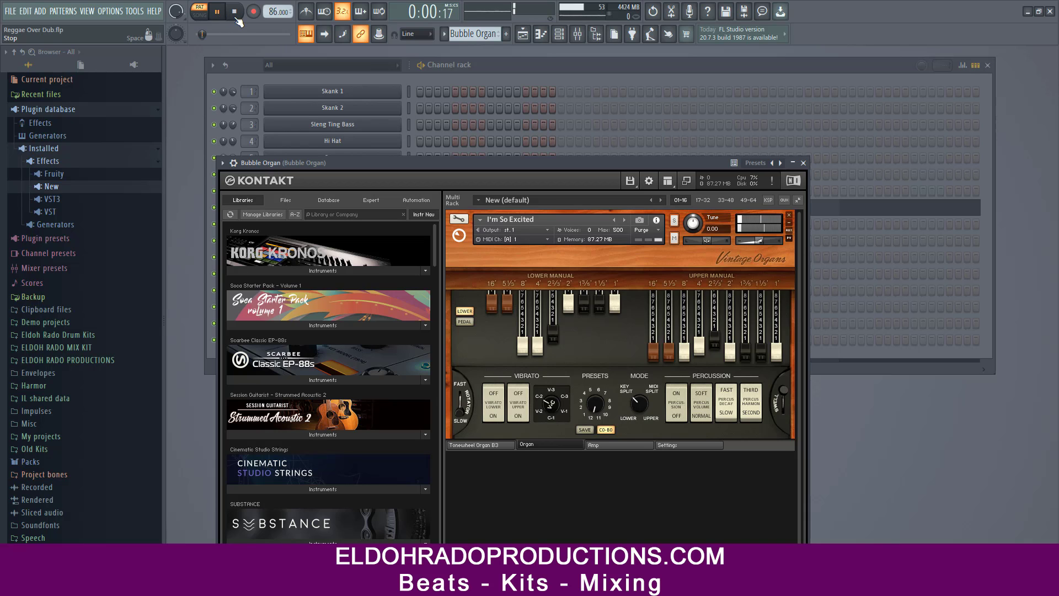
left_click(803, 163)
right_click(401, 202)
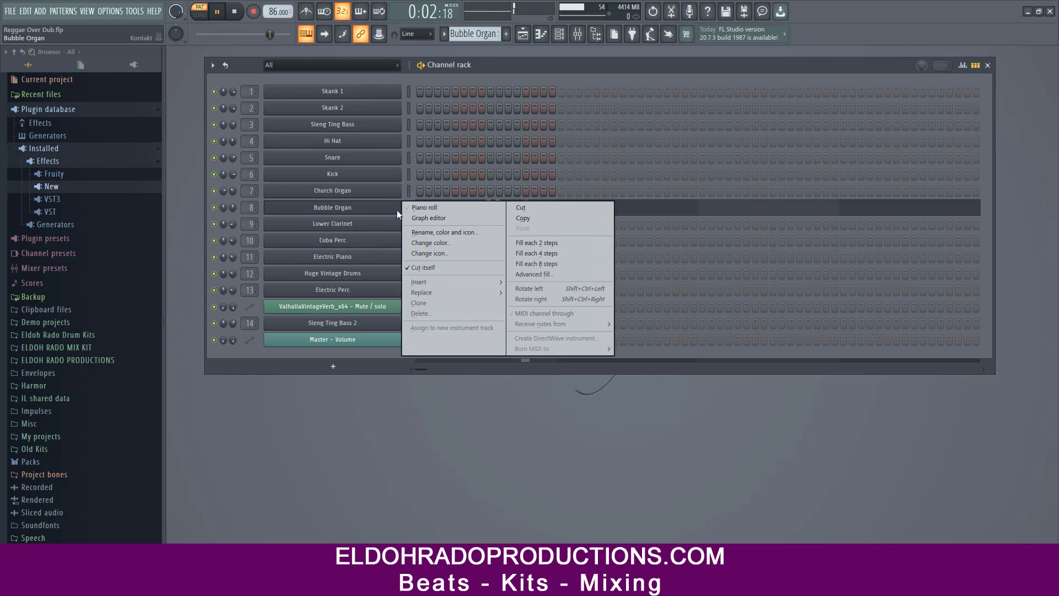
left_click(412, 207)
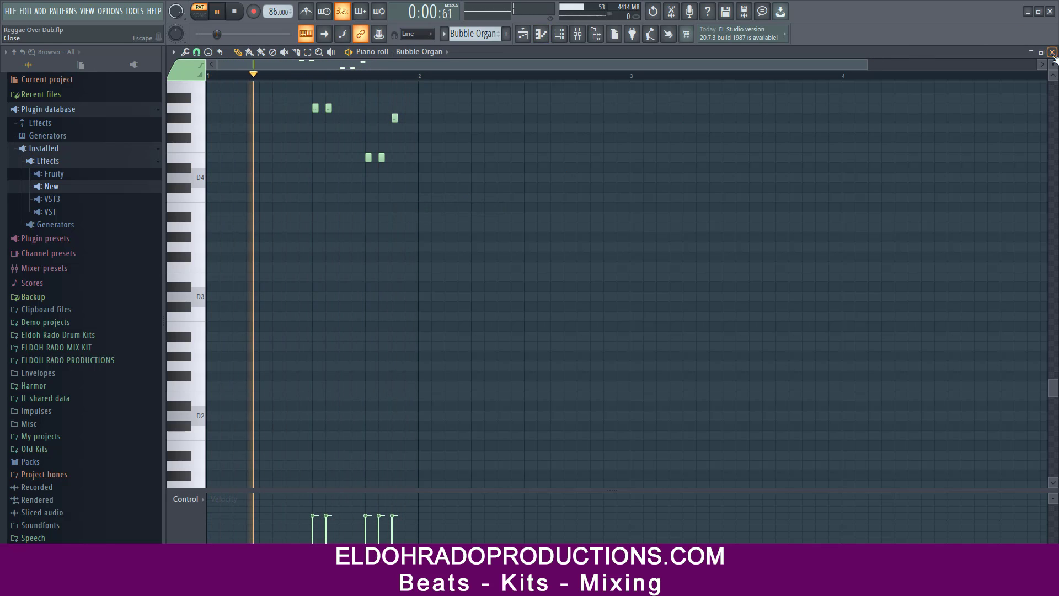
key("Escape")
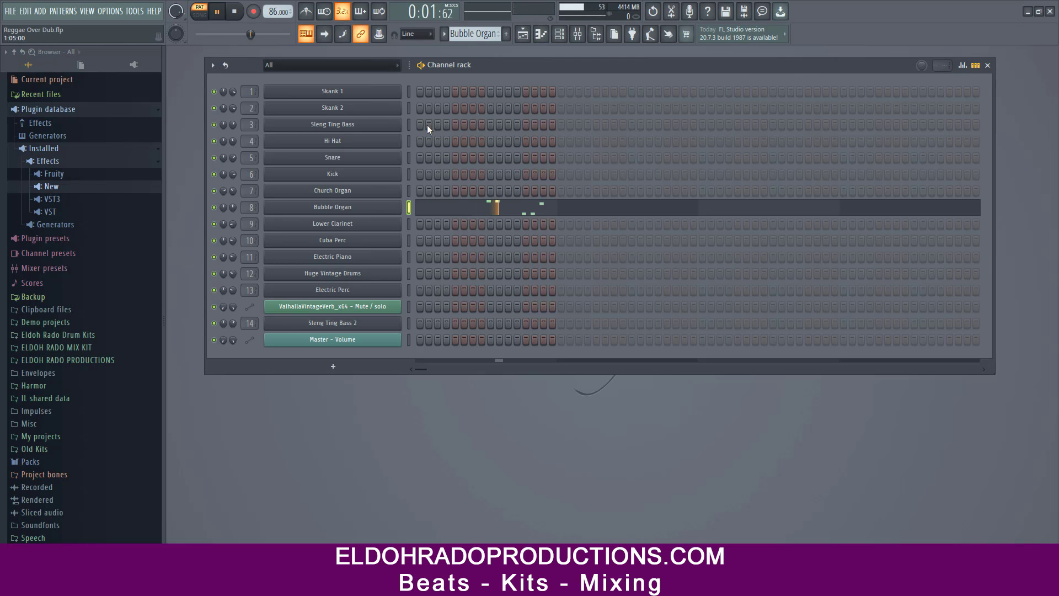
left_click(233, 12)
Switch to the Lower Clarinet pattern, inspect its Scarbee Clavinet instrument in Kontakt and move the plugin window below the channel's row
left_click(444, 34)
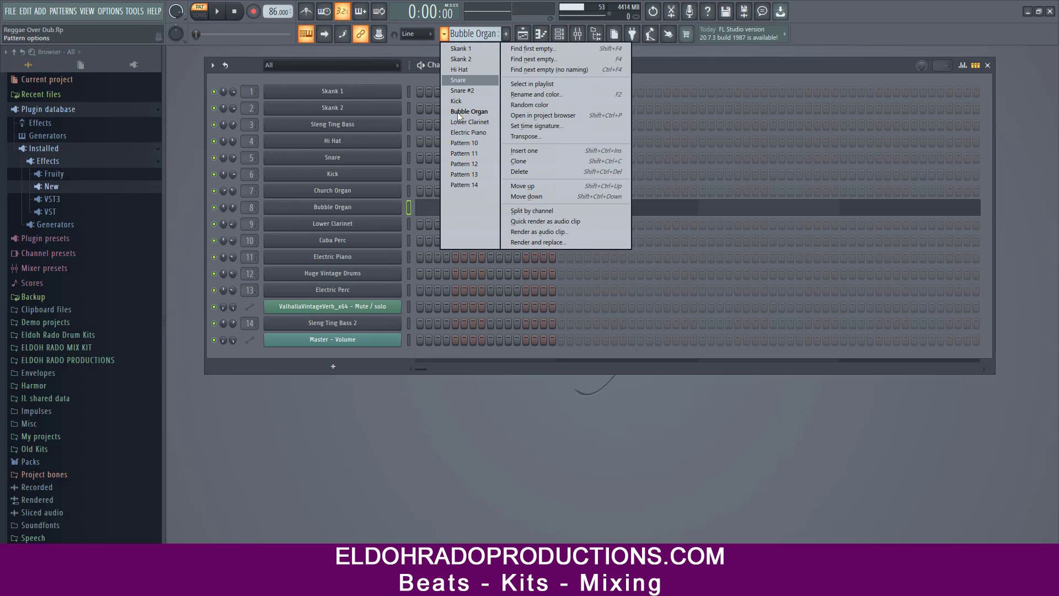
left_click(472, 123)
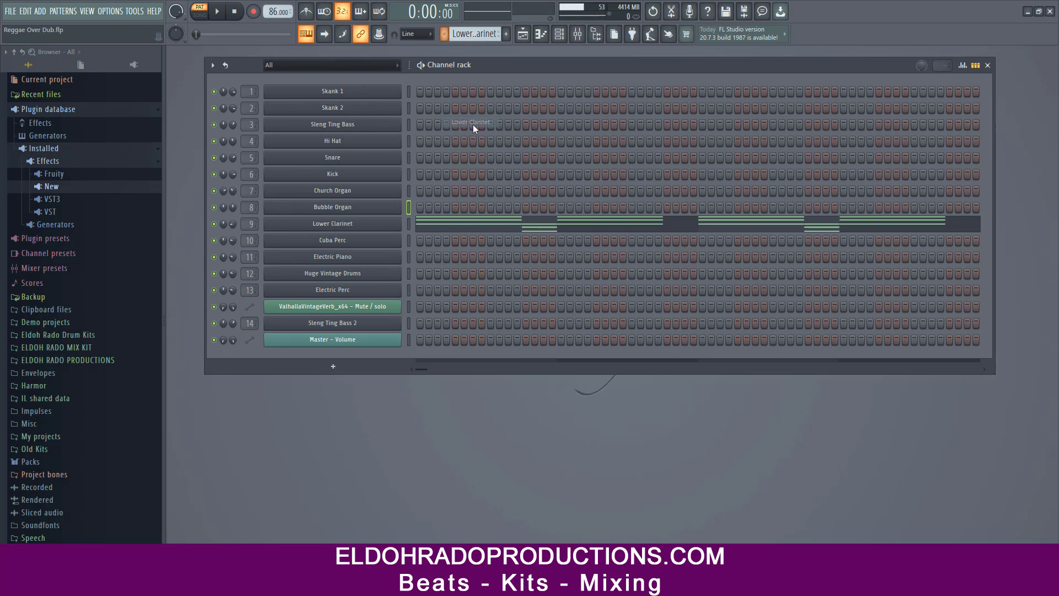
left_click(386, 226)
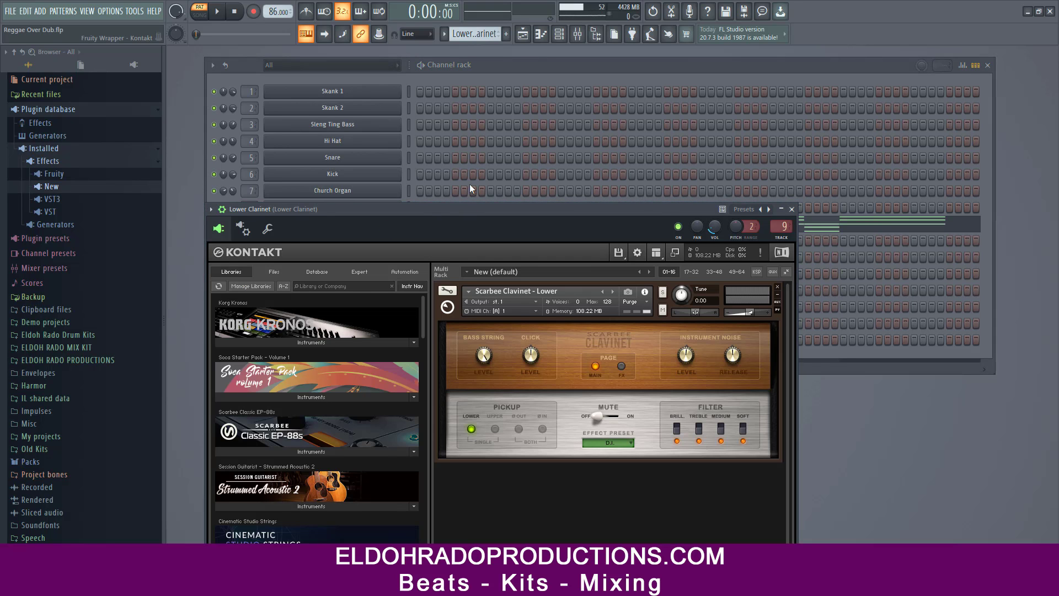
left_click_drag(468, 203, 504, 80)
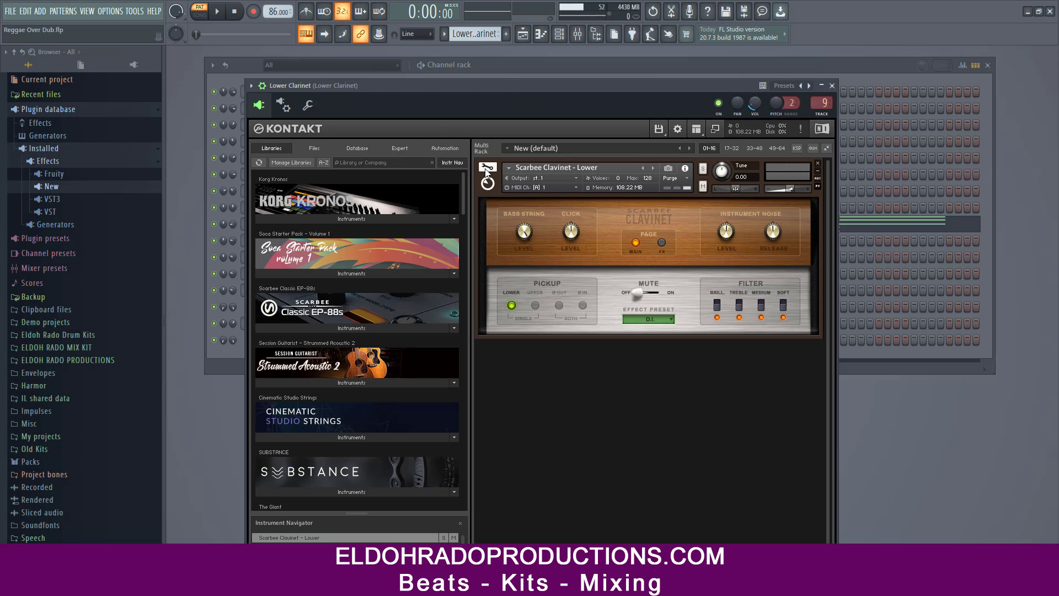
left_click(262, 86)
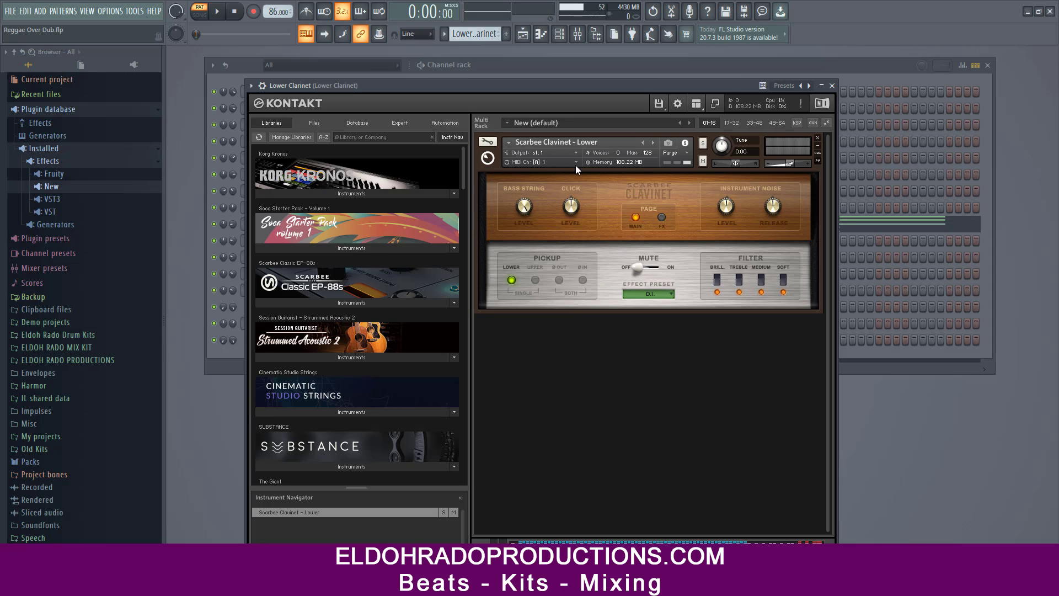
left_click_drag(579, 90, 579, 288)
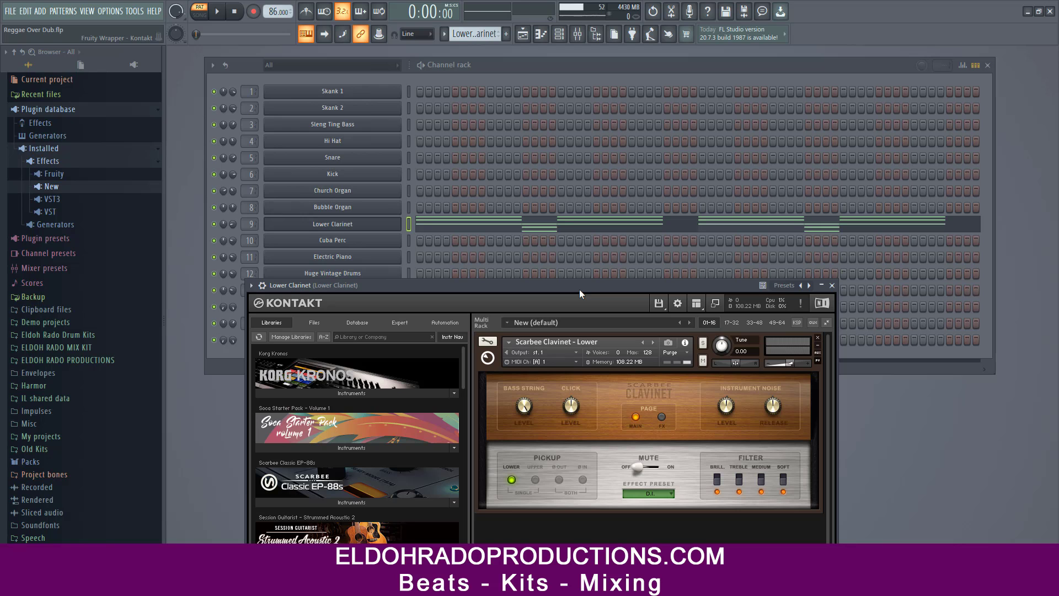
Examine the Lower Clarinet notes in the piano roll, play back the pattern and close the piano roll
right_click(389, 223)
left_click(413, 224)
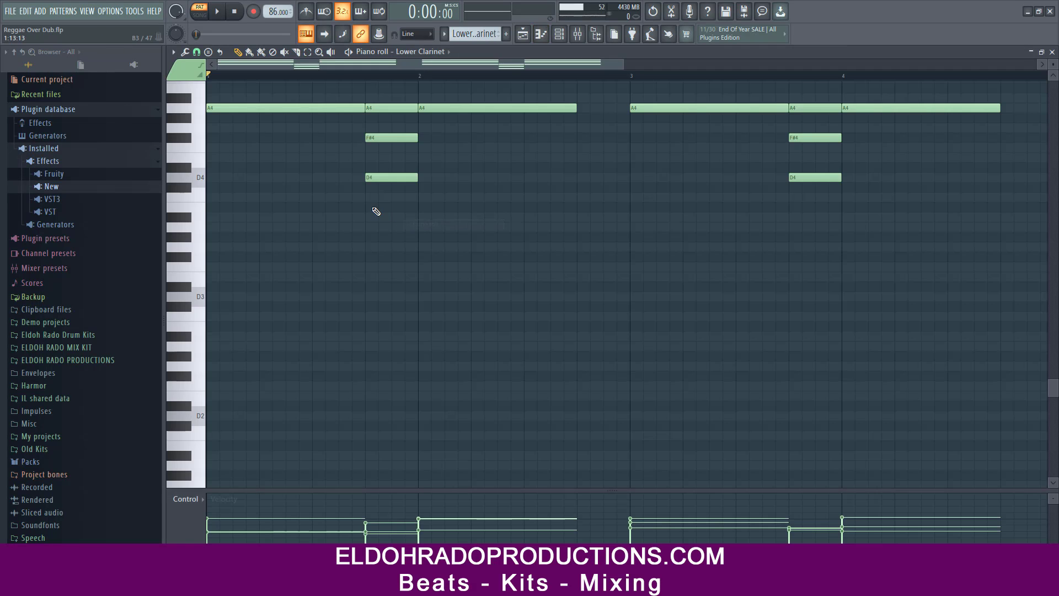
scroll(375, 211, "up", 6)
scroll(373, 210, "down", 1)
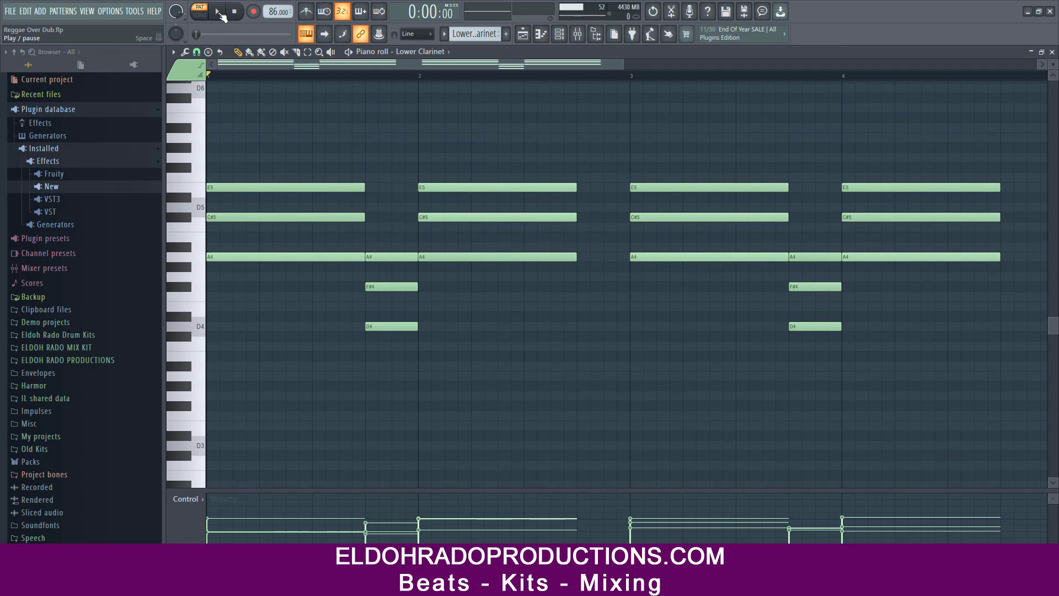
left_click(220, 12)
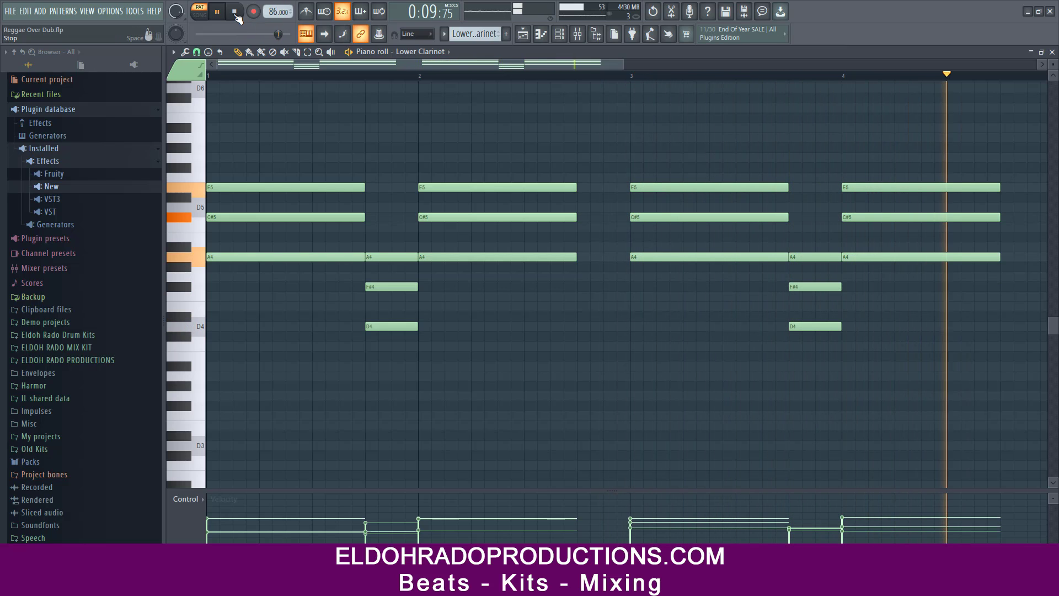
left_click(235, 12)
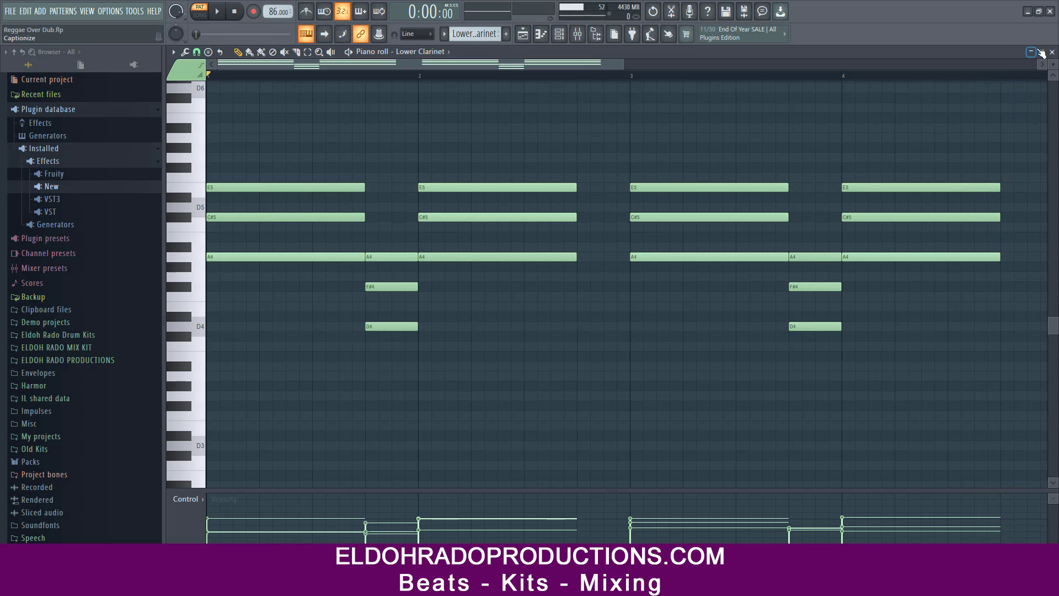
left_click(1051, 52)
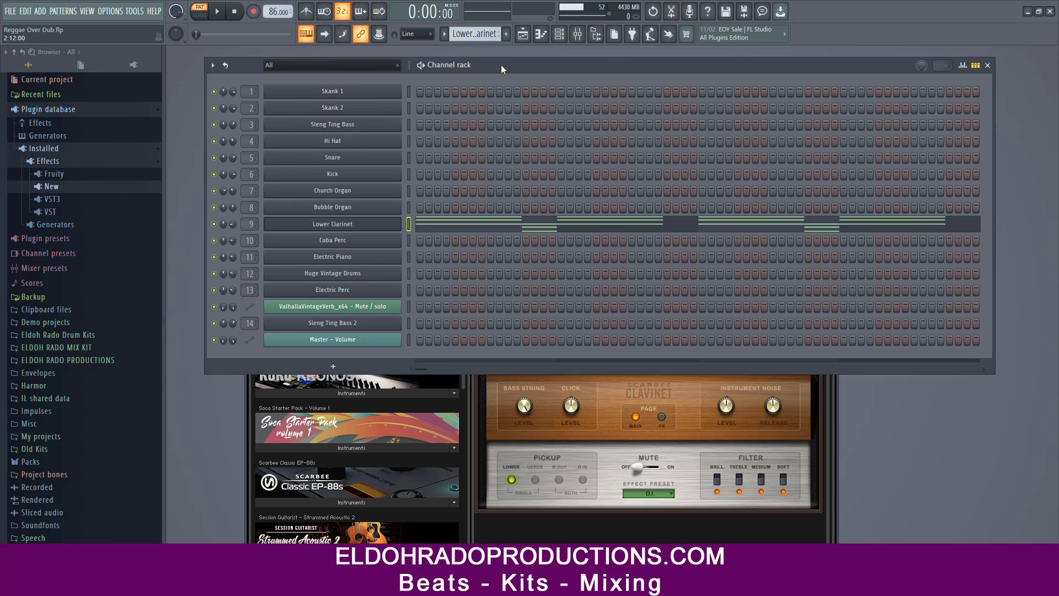
Switch to the Electric Piano pattern, inspect its SampleTank 4 instrument and close the plugin
left_click(444, 34)
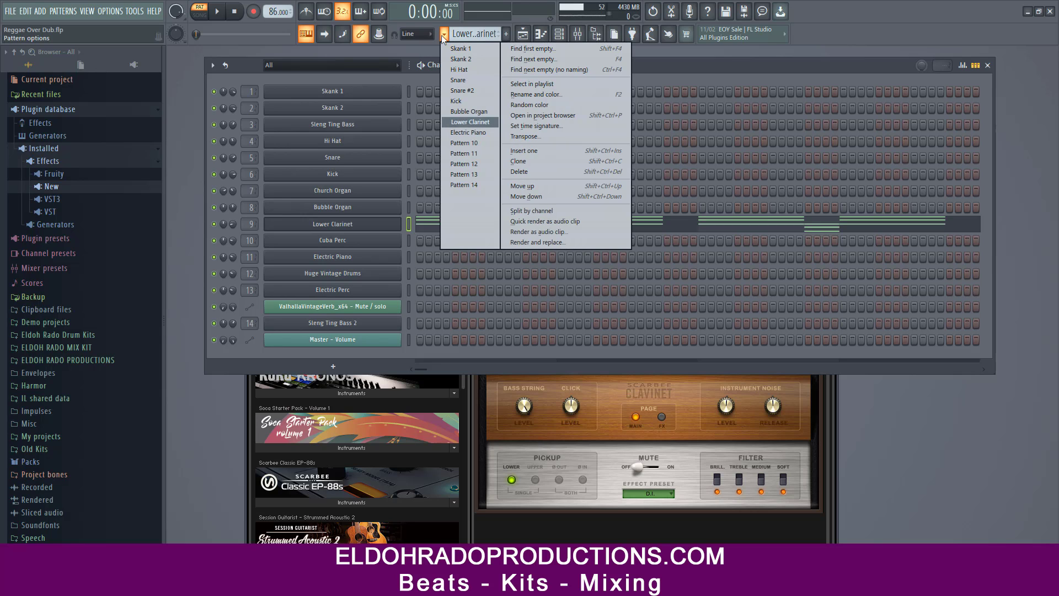
left_click(465, 133)
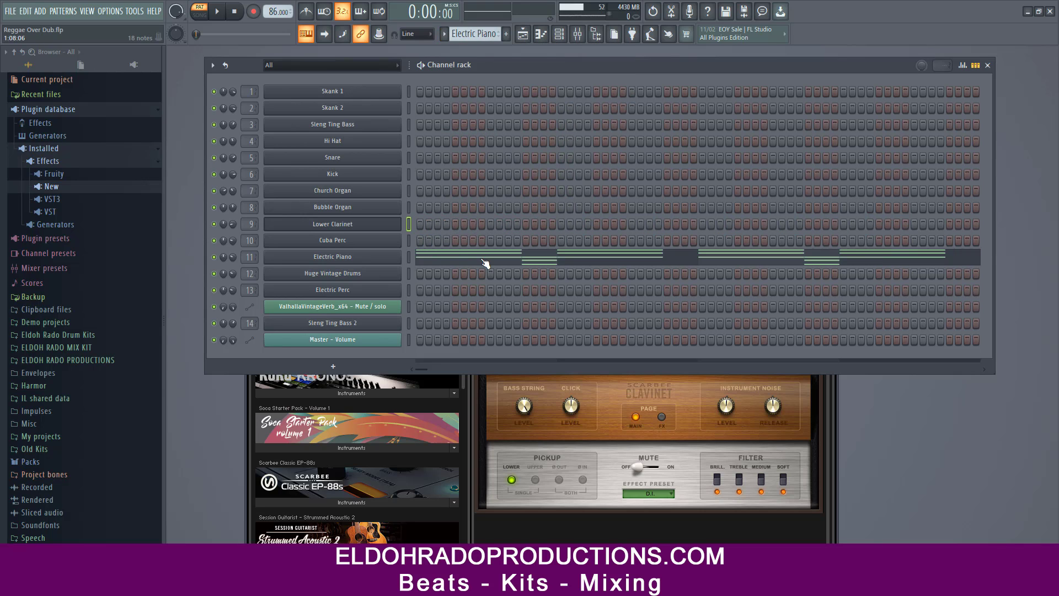
left_click(381, 260)
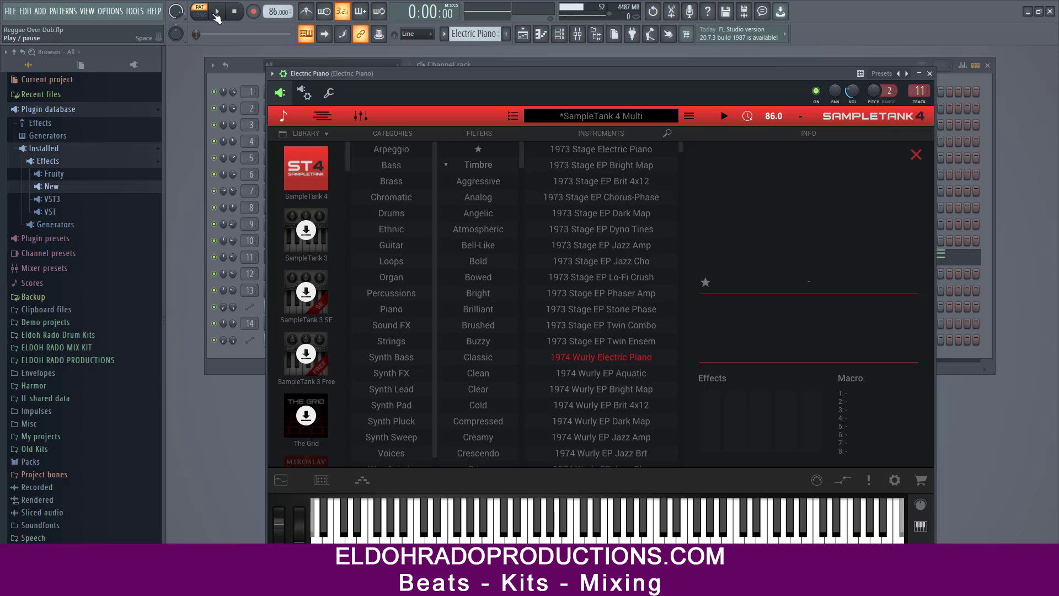
left_click(929, 73)
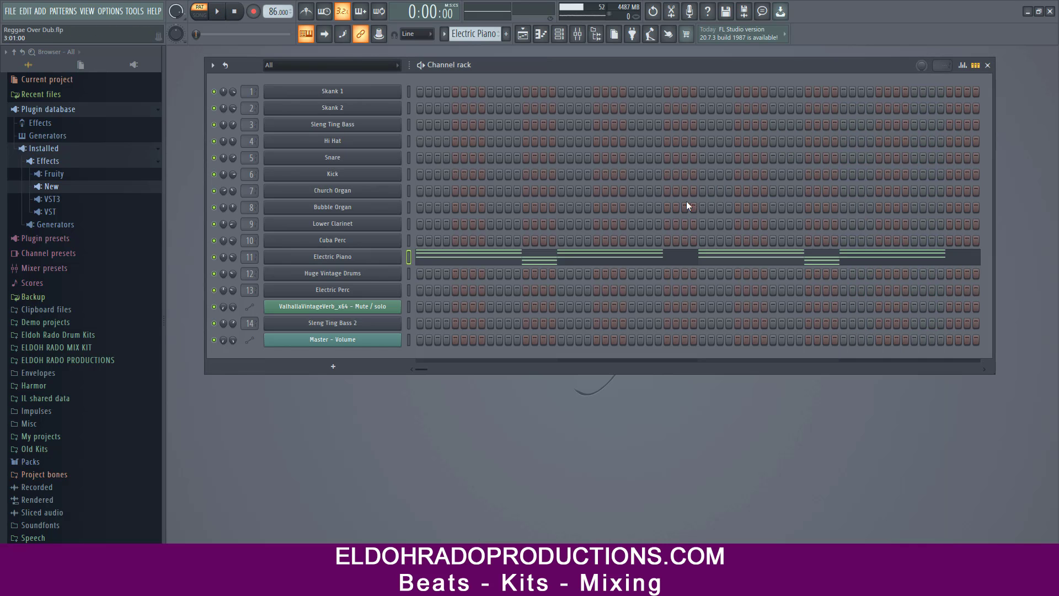
Examine the Electric Piano notes in the piano roll, play back the pattern and close the piano roll
right_click(406, 255)
left_click(430, 258)
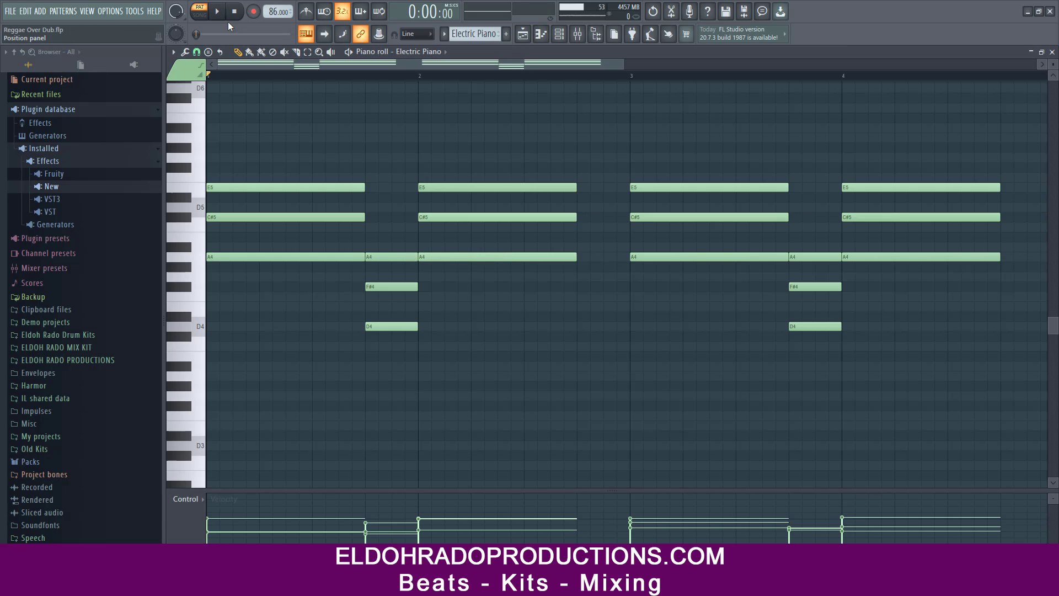
left_click(217, 12)
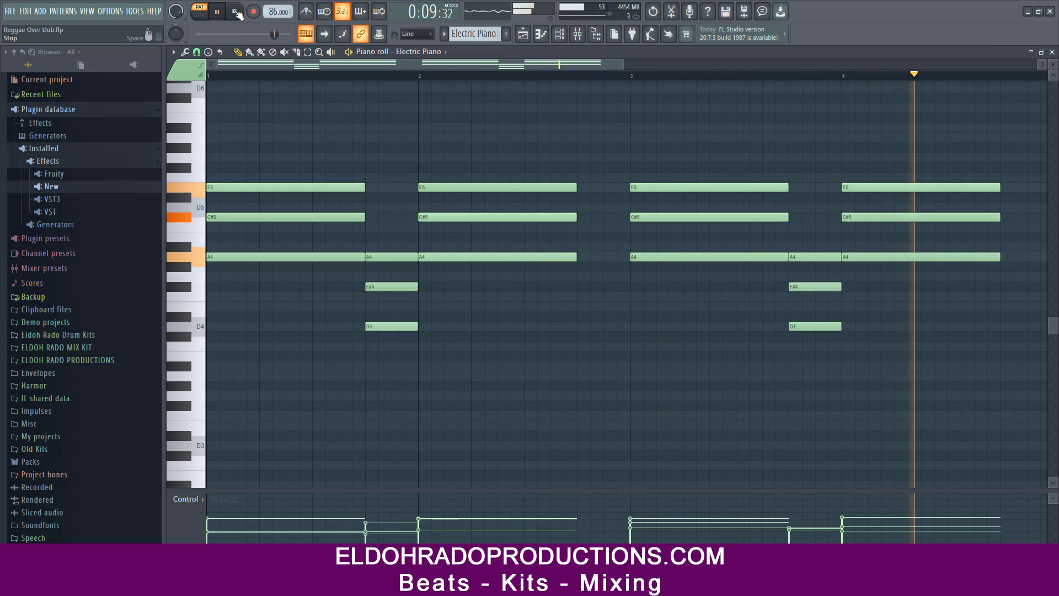
left_click(235, 12)
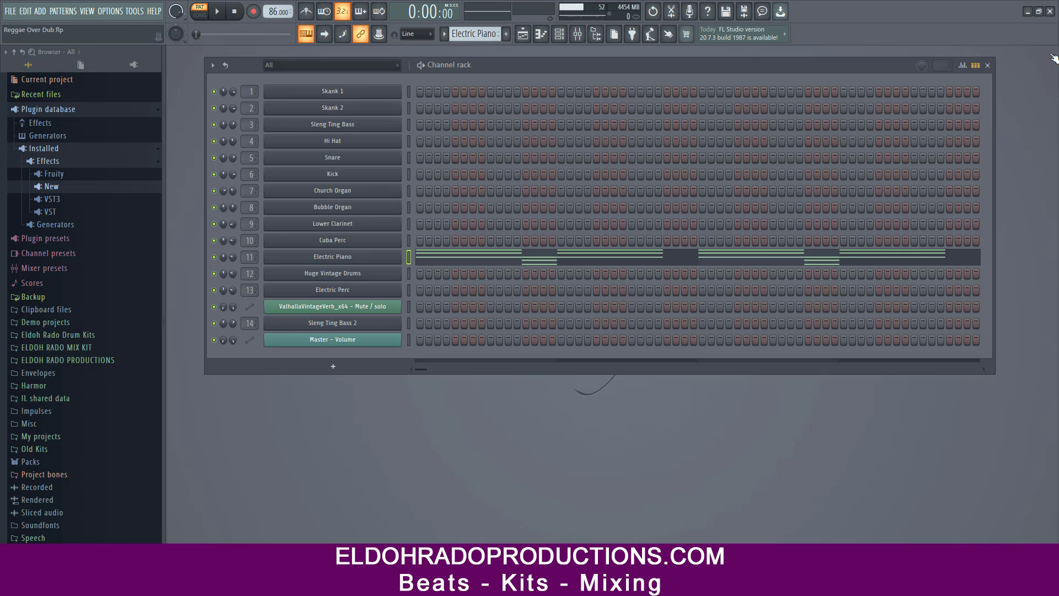
left_click(1051, 52)
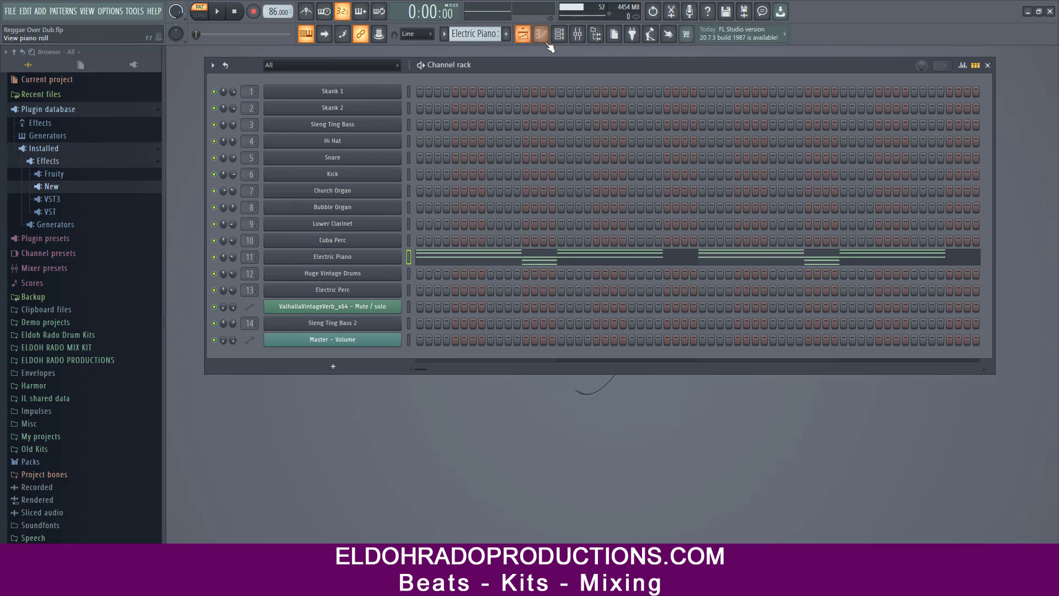
Check the Electric Piano's mixer track for effects, close the mixer and switch to Pattern 10
left_click(577, 34)
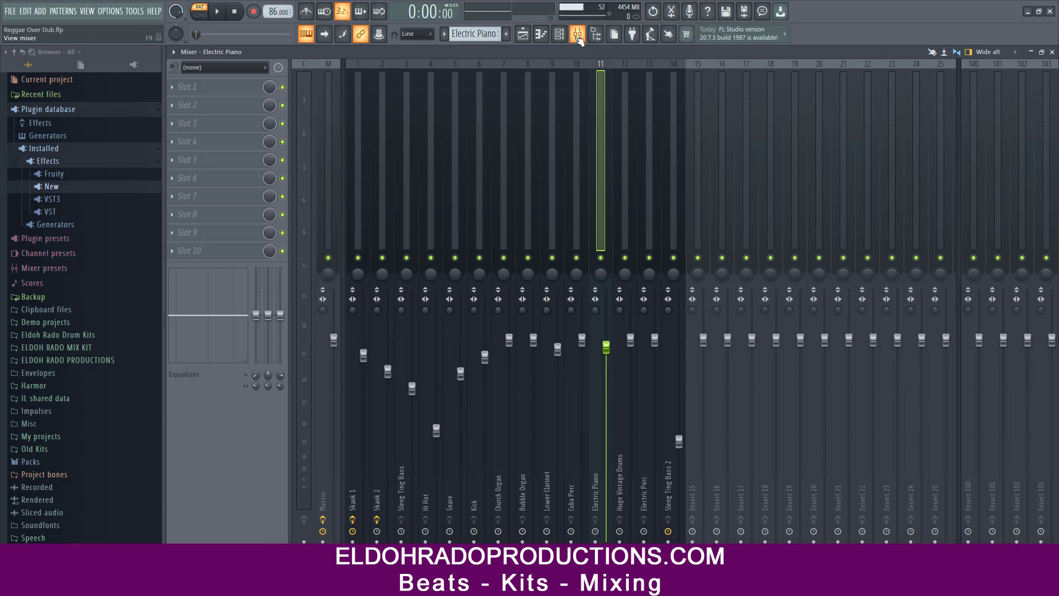
left_click(577, 35)
left_click(445, 35)
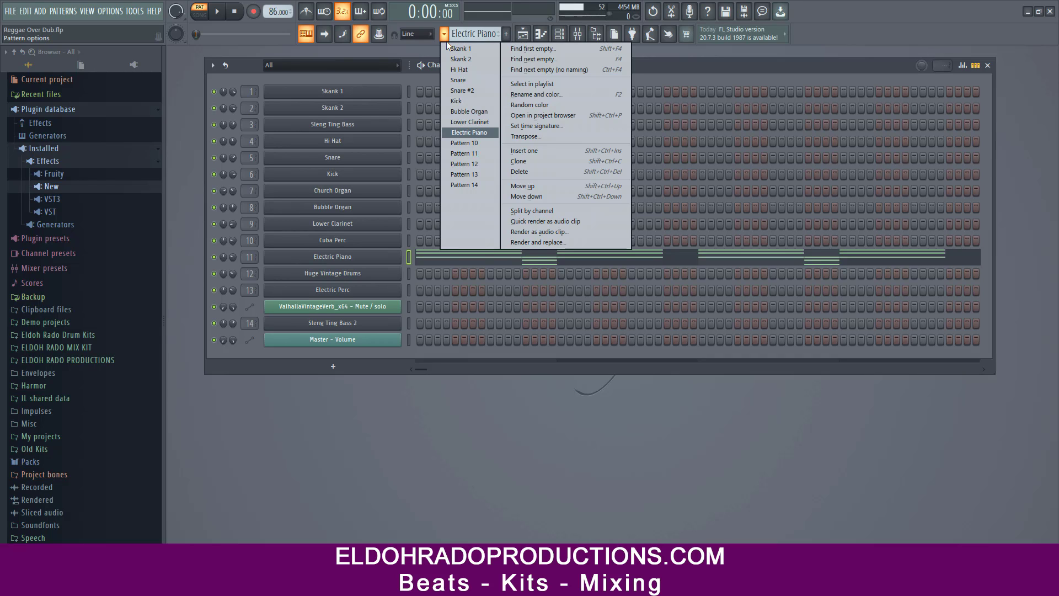
left_click(471, 143)
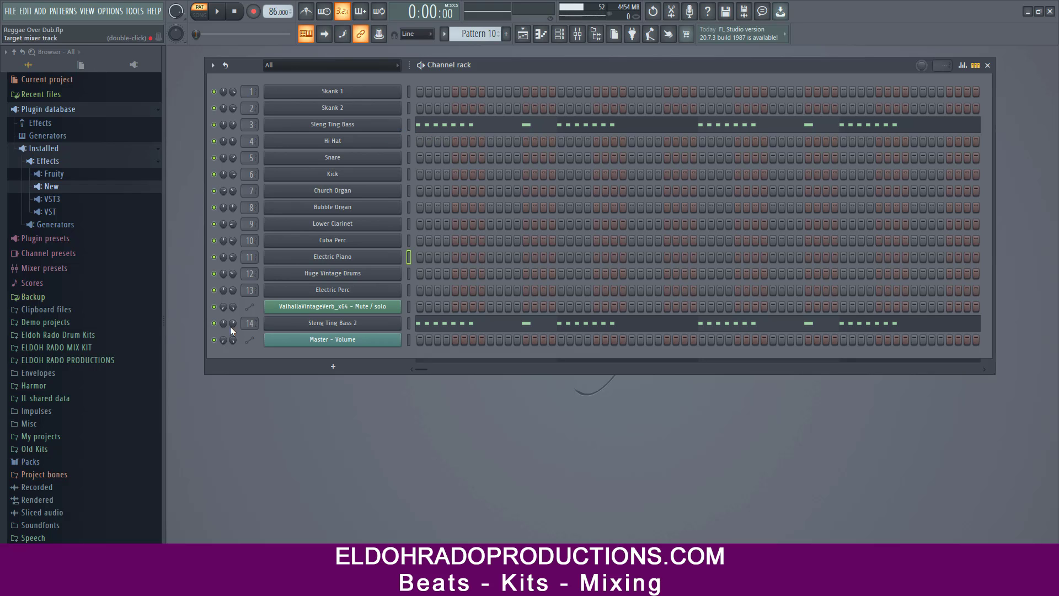
Mute Sleng Ting Bass 2, play back the Sleng Ting Bass notes in the piano roll and close it
left_click(214, 324)
right_click(360, 125)
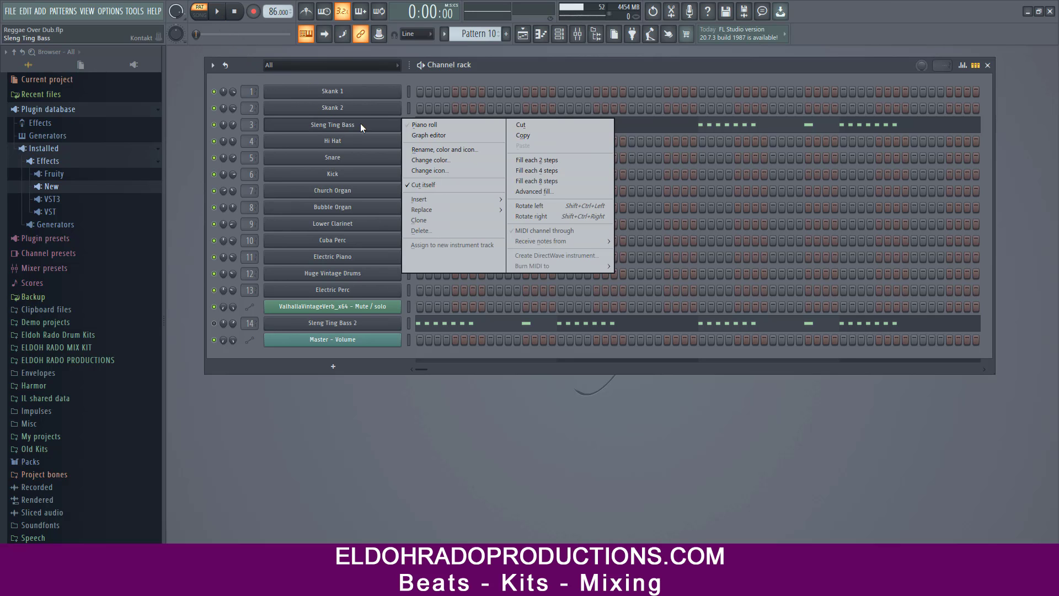
left_click(424, 125)
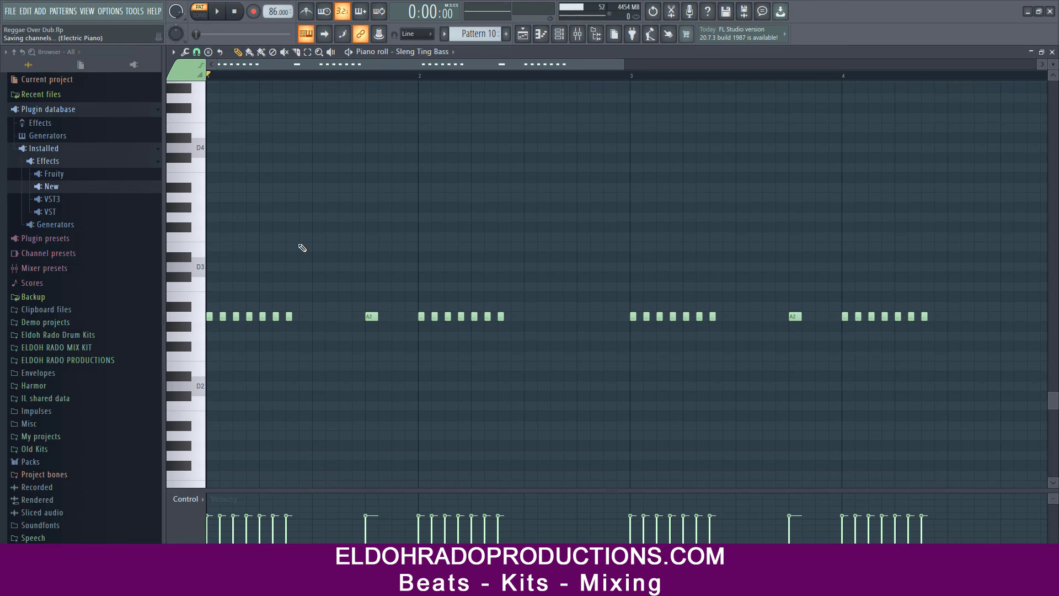
scroll(302, 248, "down", 3)
left_click(218, 12)
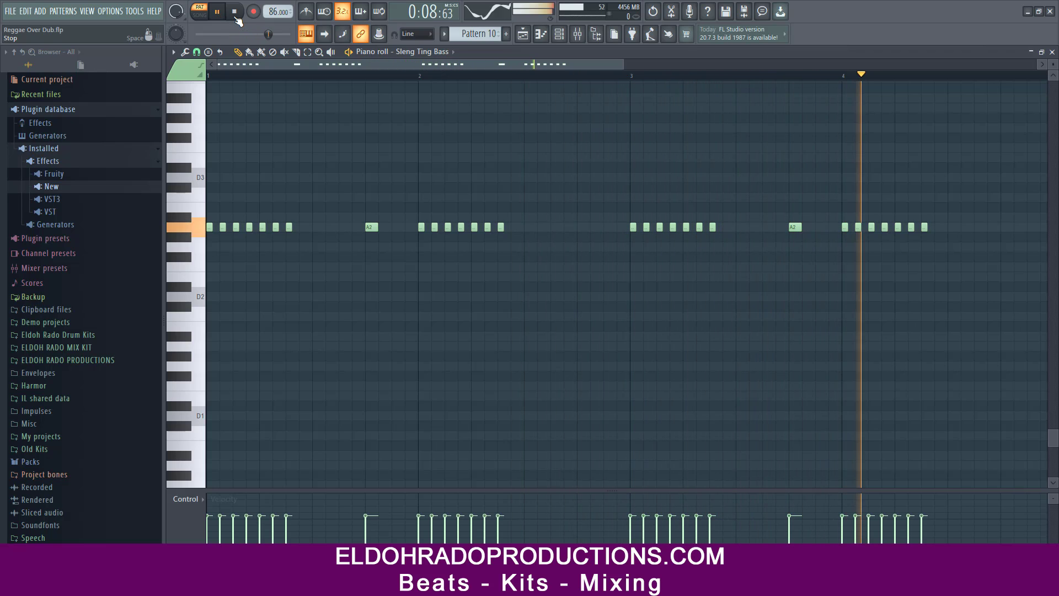
left_click(235, 16)
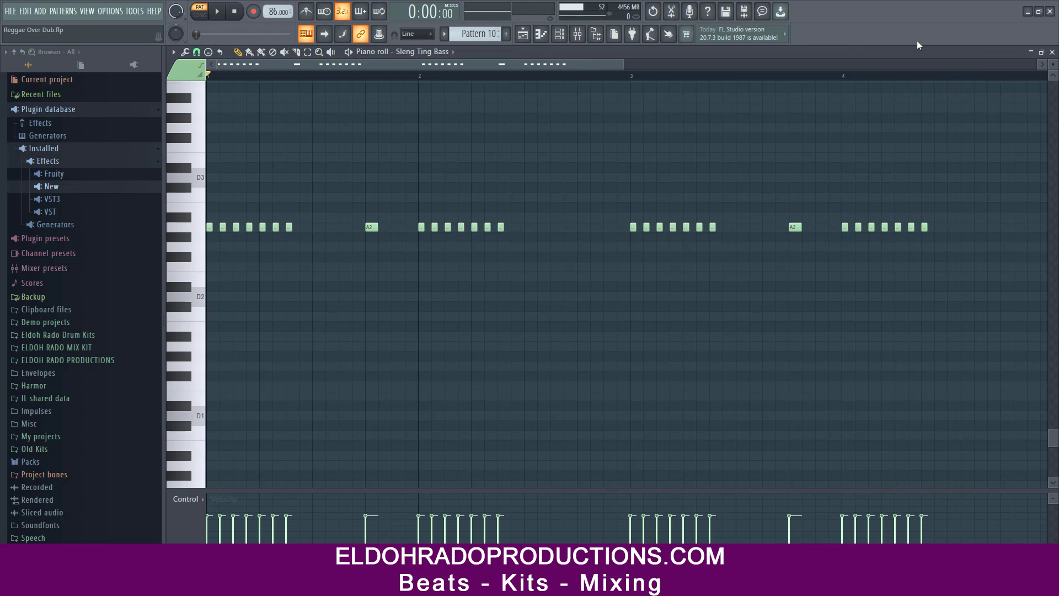
left_click(1052, 51)
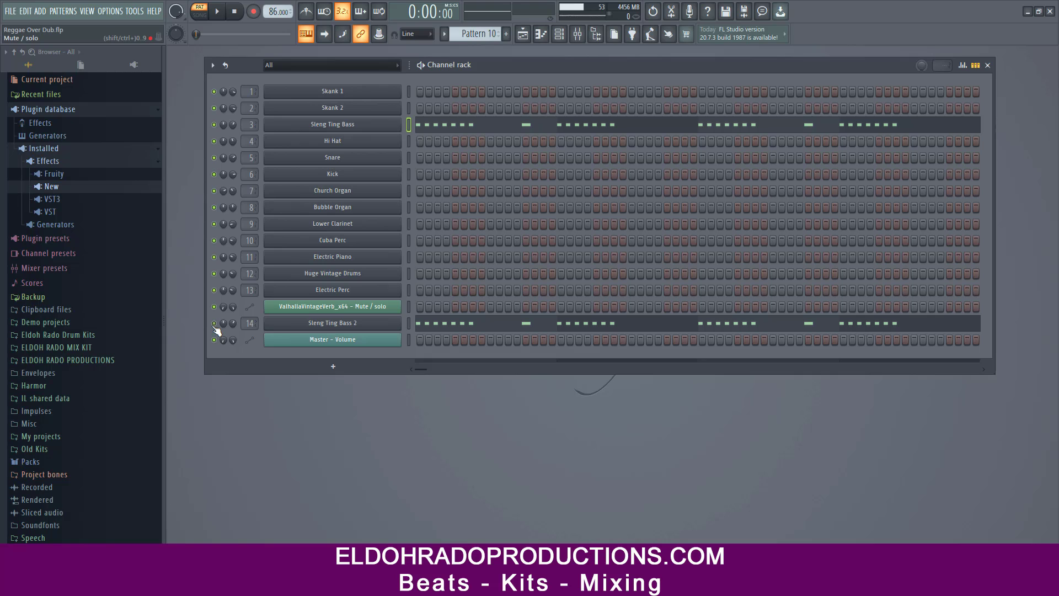
Inspect the Sleng Ting Bass 2 channel's Arturia Mini V instrument and move its window lower over the channel rack
left_click(351, 324)
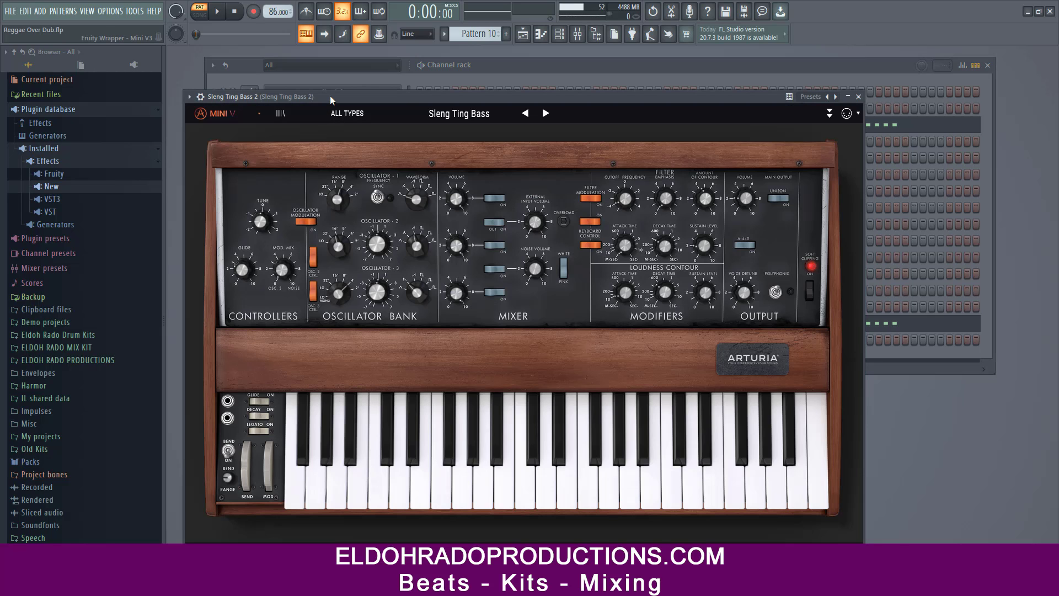
left_click_drag(330, 95, 439, 127)
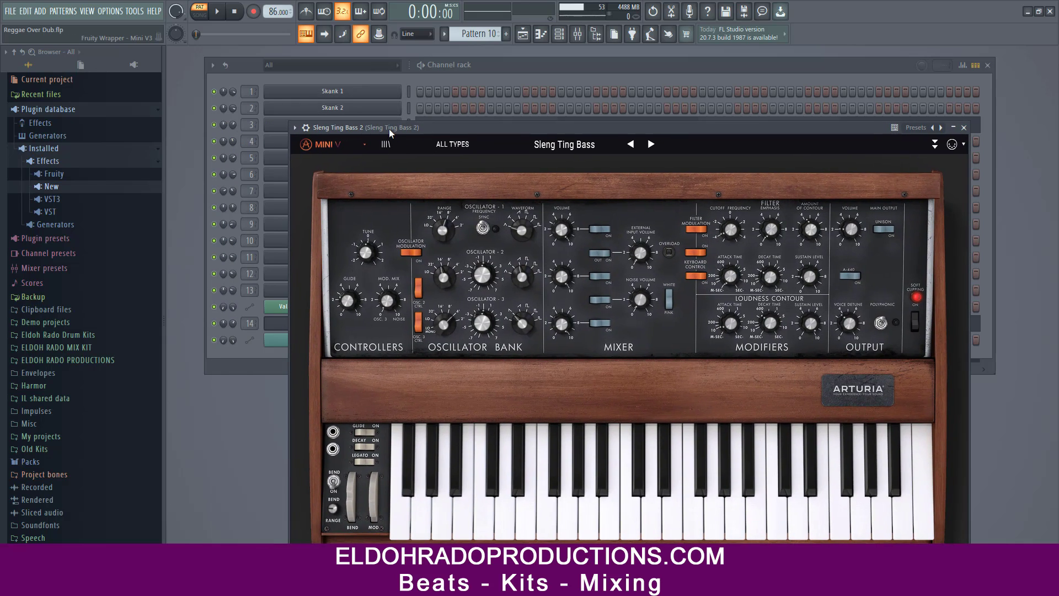
left_click_drag(391, 128, 404, 133)
Mute the Sleng Ting Bass channel and play back Sleng Ting Bass 2 on its own
left_click(214, 125)
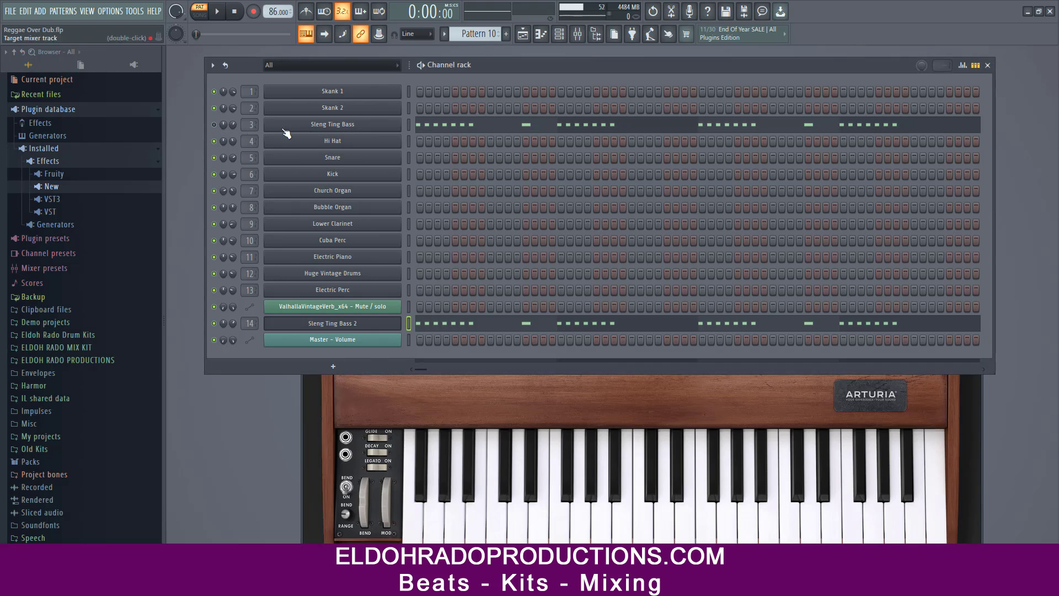
left_click(221, 13)
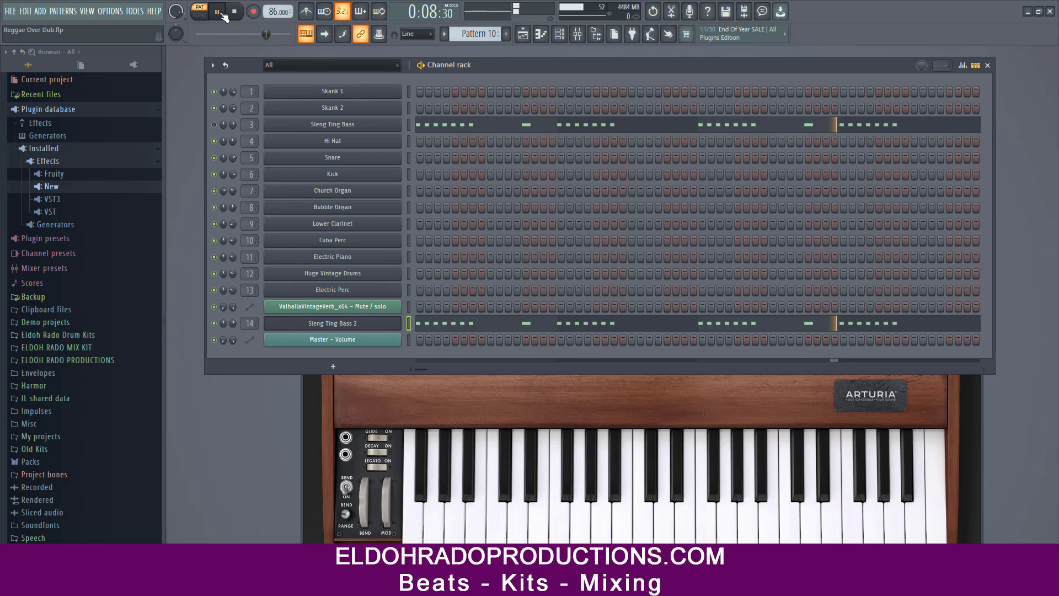
left_click(234, 11)
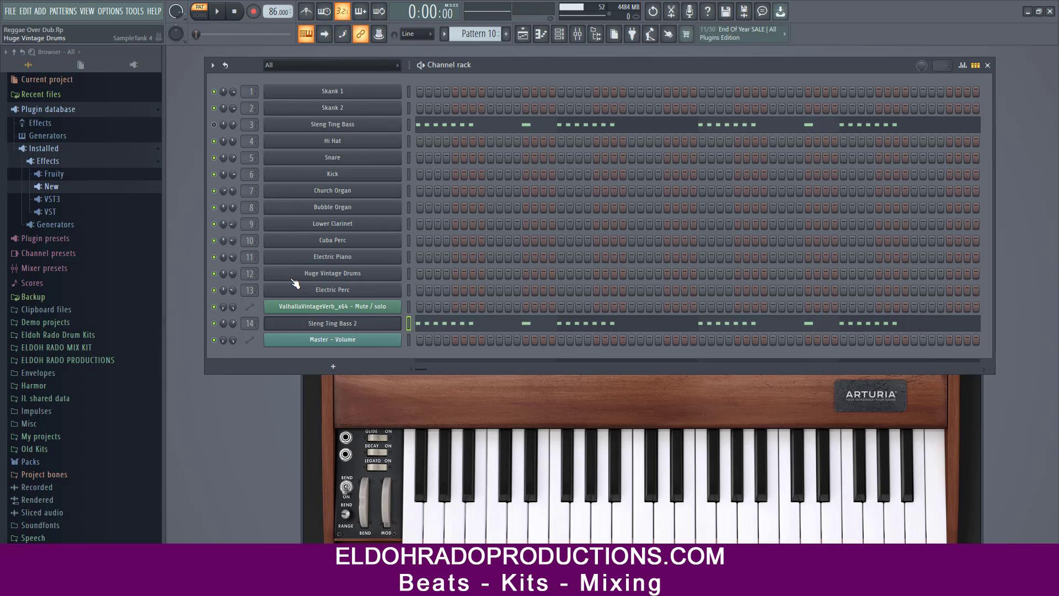
Unmute Sleng Ting Bass, play back both bass channels together and close the Mini V plugin
left_click(215, 125)
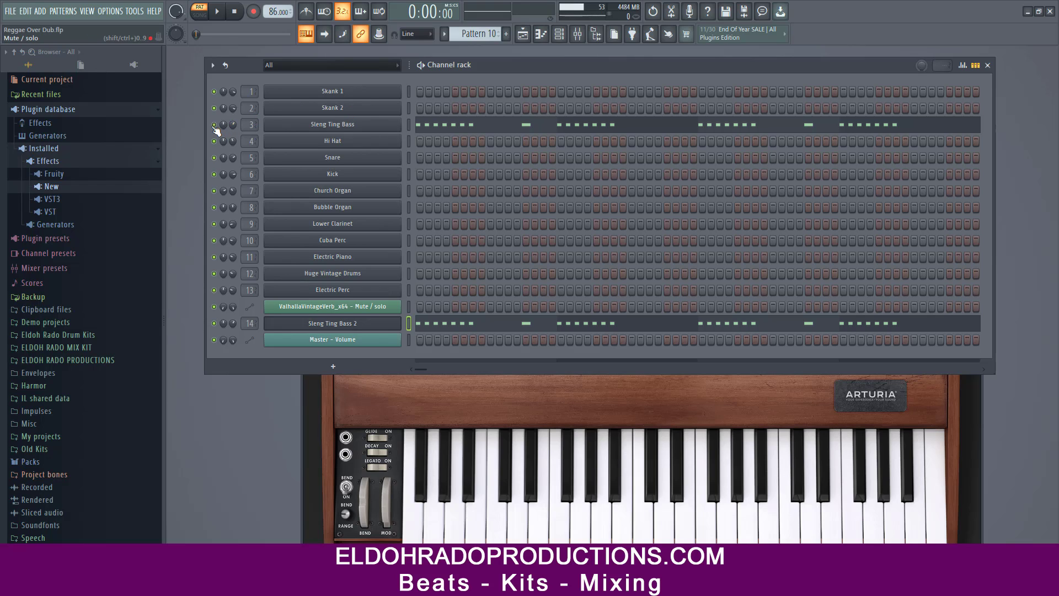
left_click(221, 16)
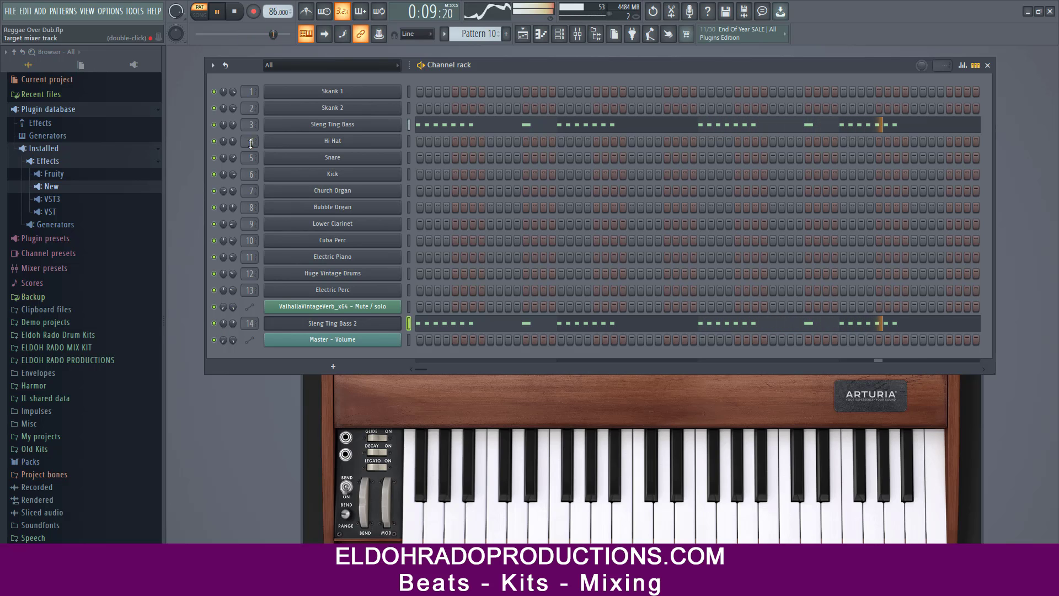
left_click(239, 13)
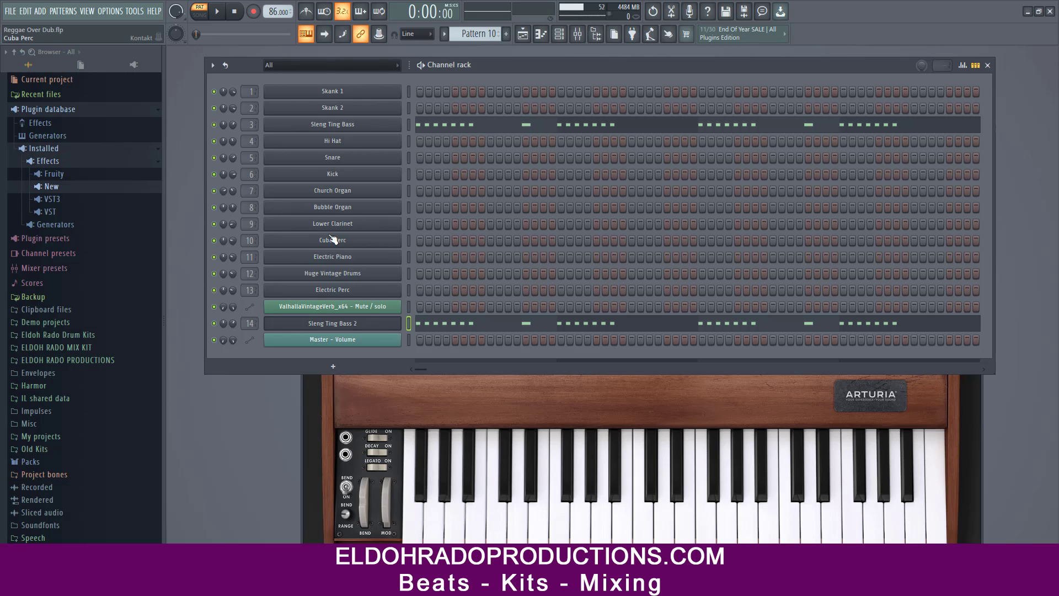
left_click(486, 398)
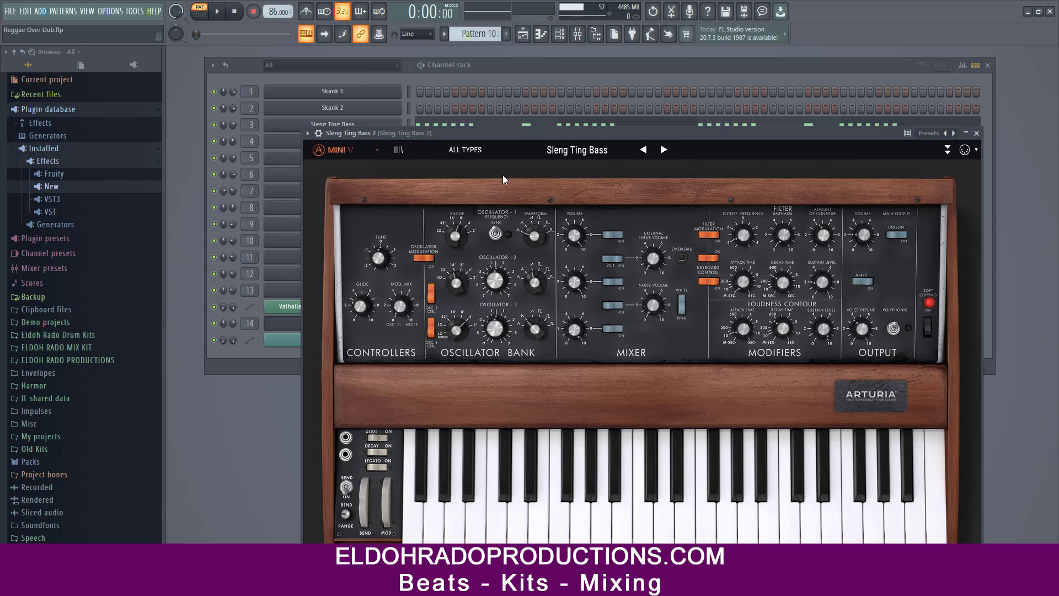
left_click(976, 133)
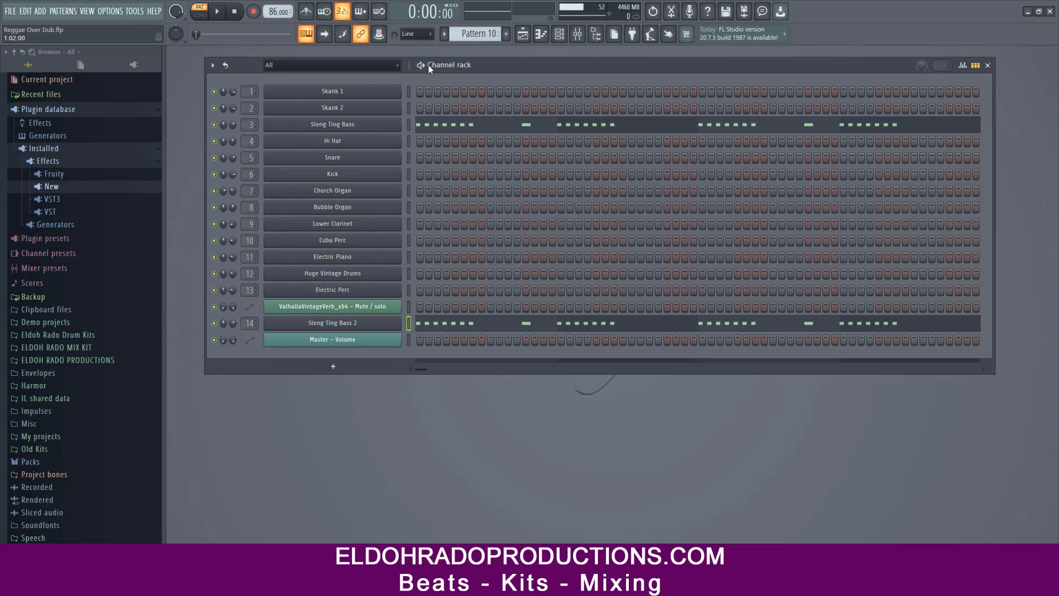
Switch to Pattern 11, inspect the Cuba Perc channel's Rumba Ensemble in Kontakt and move the plugin window lower
left_click(445, 35)
left_click(465, 155)
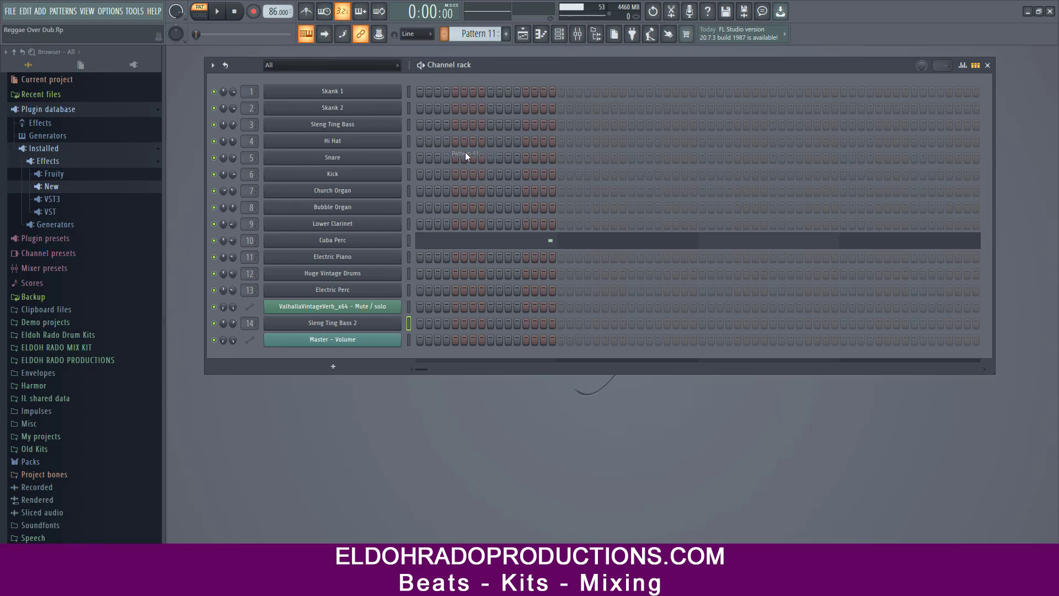
left_click(368, 243)
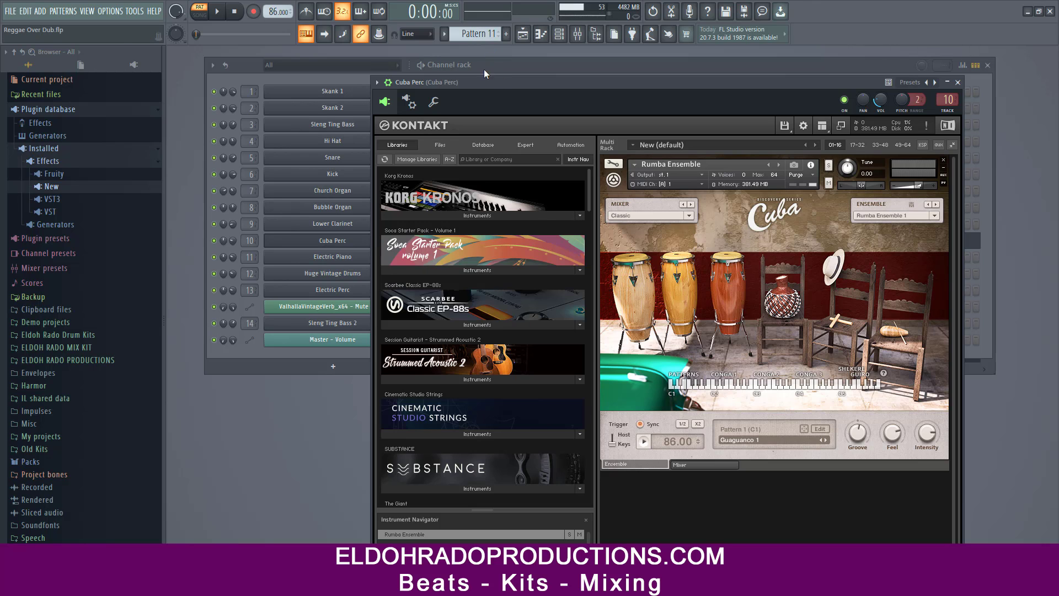
left_click_drag(485, 68, 408, 133)
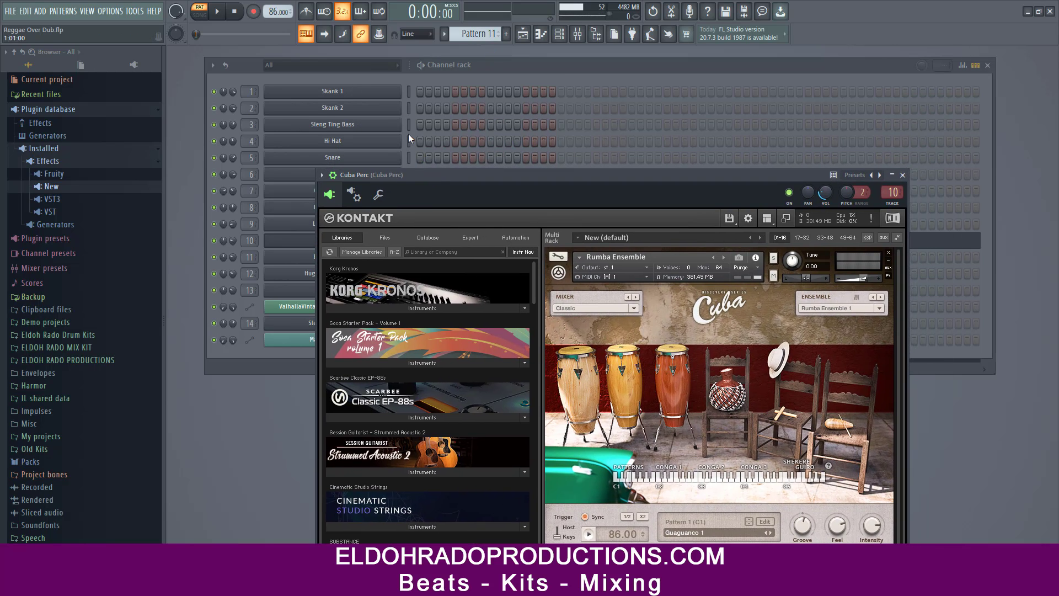
Play back the Cuba Perc pattern, stop it and close the Kontakt plugin
left_click(220, 17)
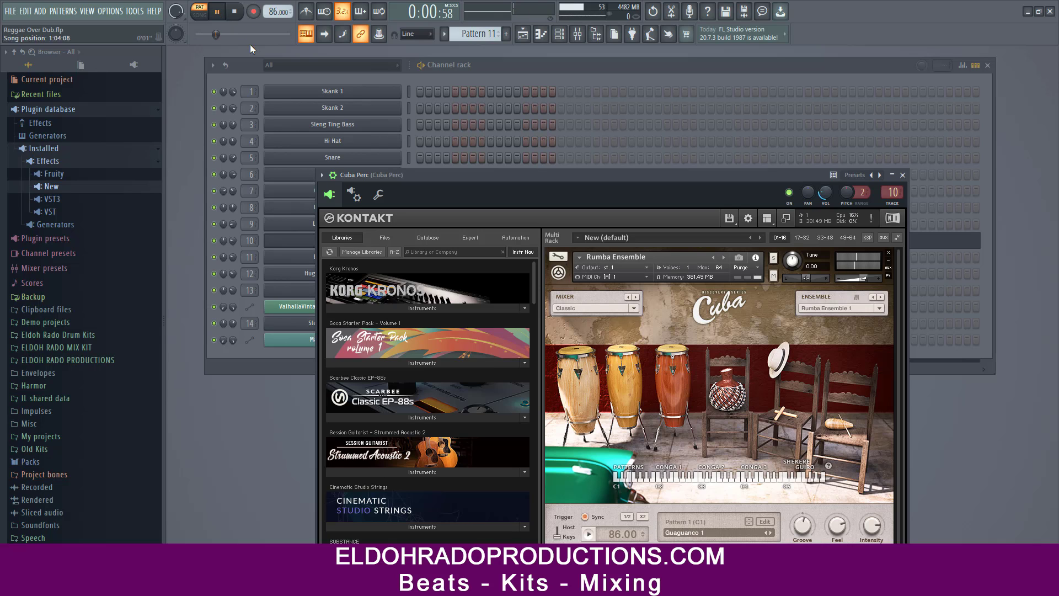
left_click(241, 17)
left_click(902, 175)
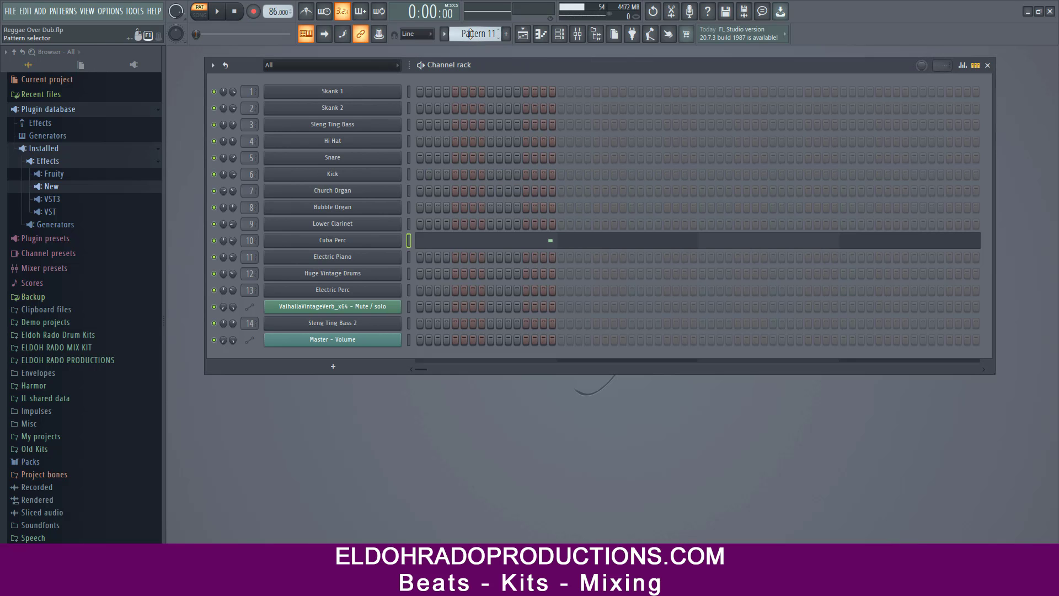
Switch to Pattern 12, inspect the Huge Vintage Drums channel's part and library in SampleTank 4 and close the plugin
scroll(470, 34, "down", 1)
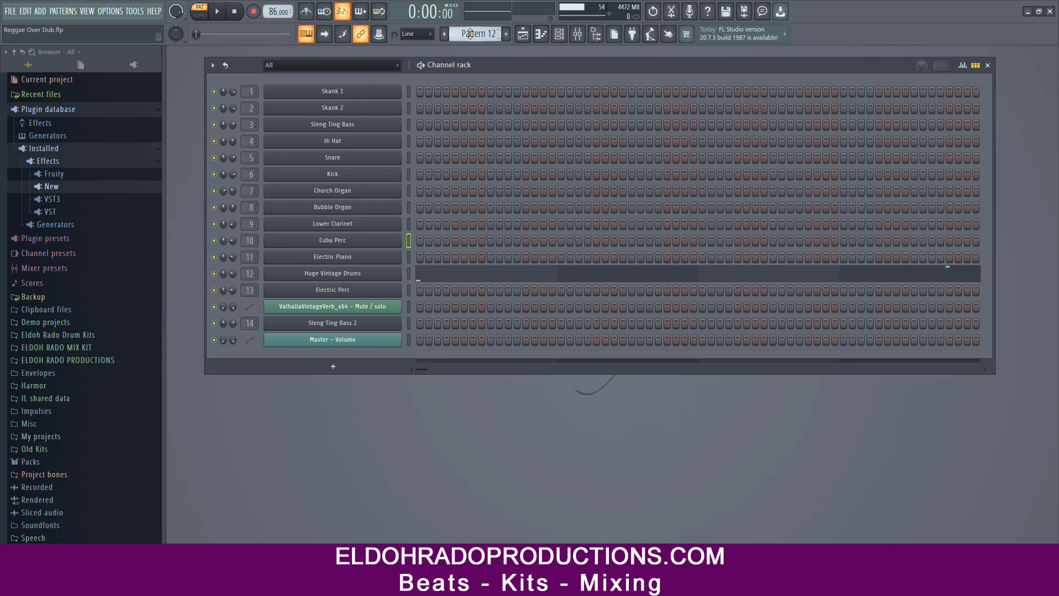
left_click(364, 274)
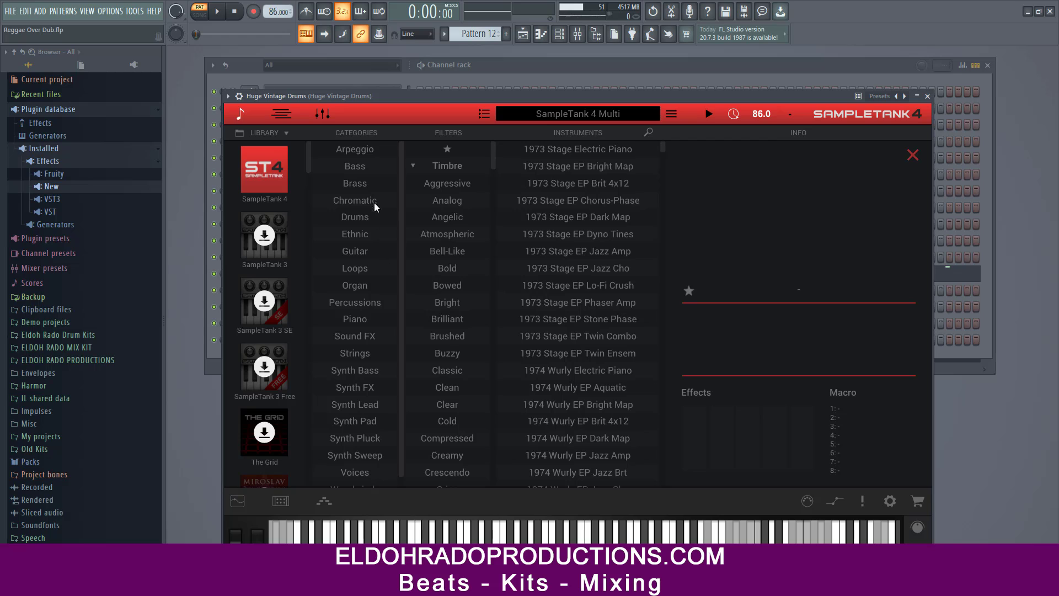
scroll(580, 379, "down", 1)
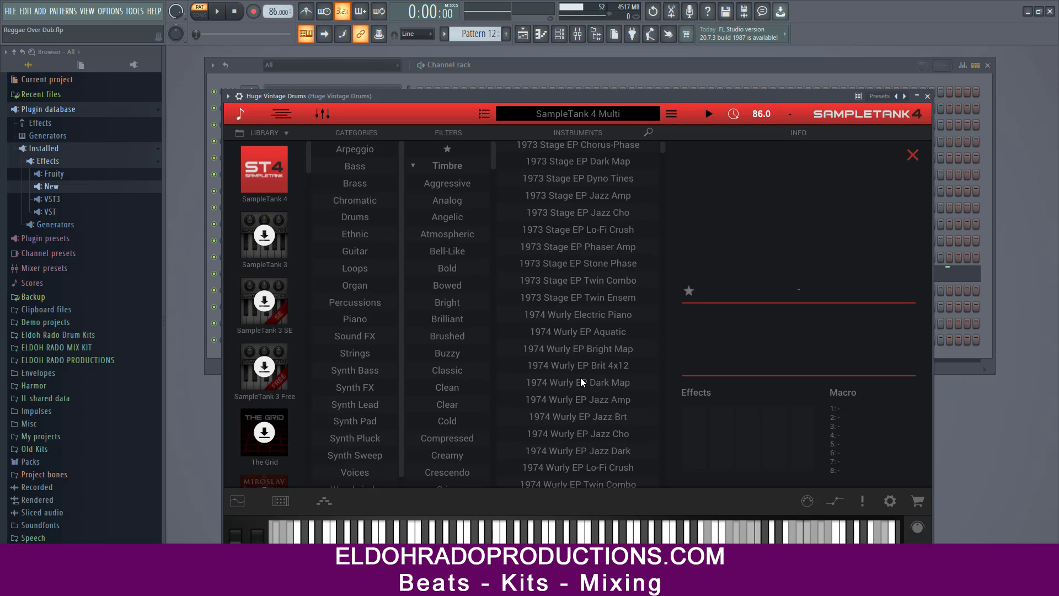
scroll(581, 377, "down", 5)
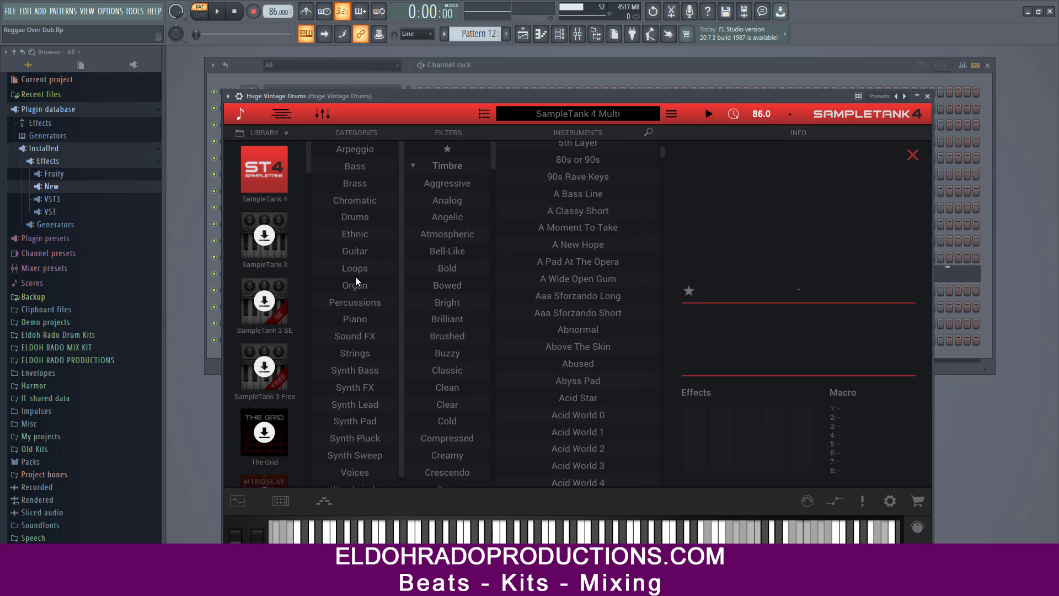
left_click(243, 115)
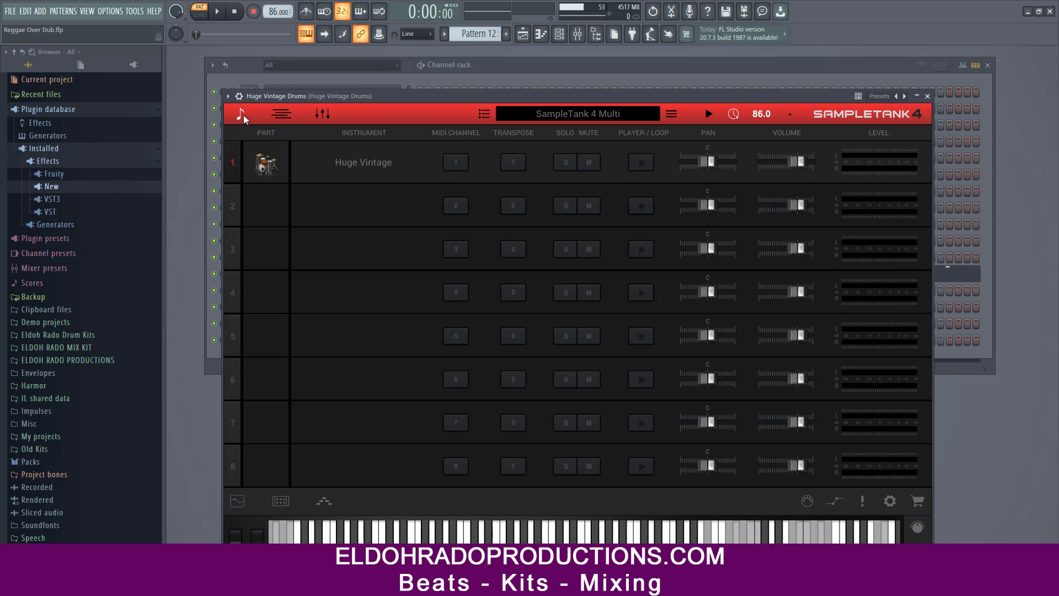
left_click(369, 164)
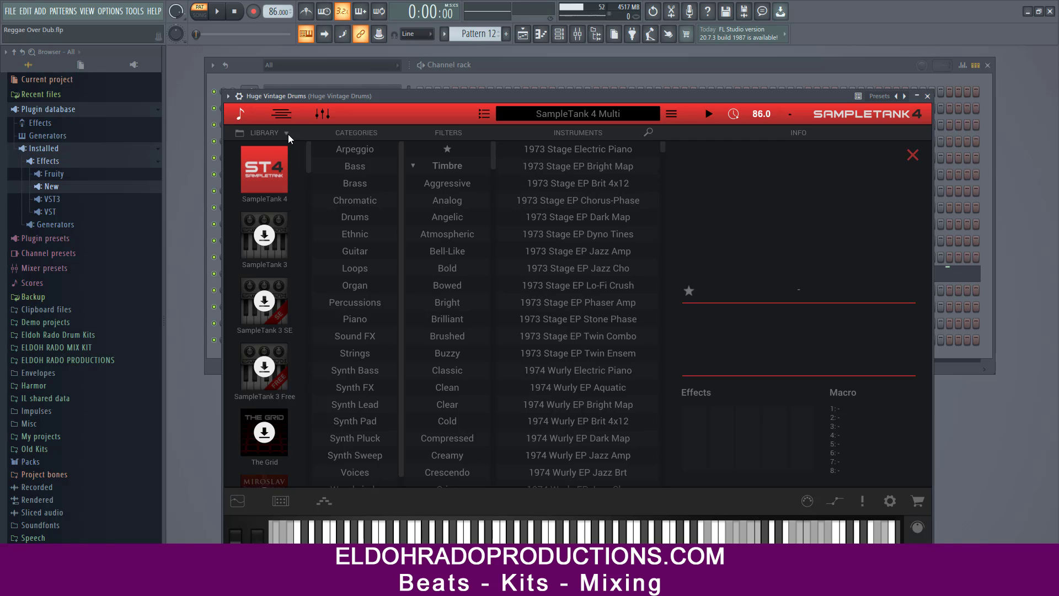
left_click(927, 96)
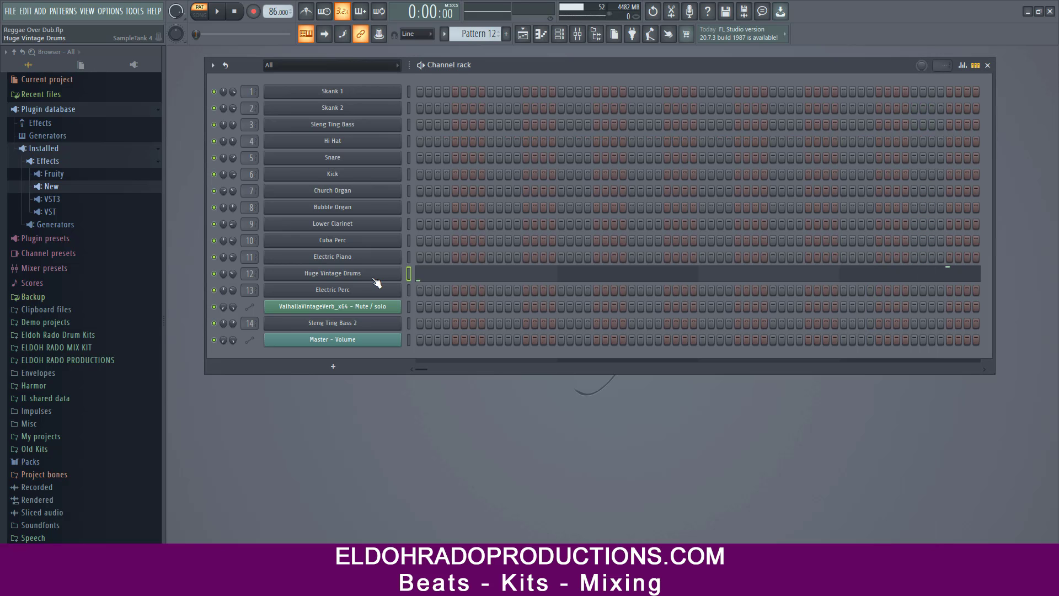
Examine the Huge Vintage Drums notes in the piano roll, play back the pattern and close the piano roll
right_click(355, 270)
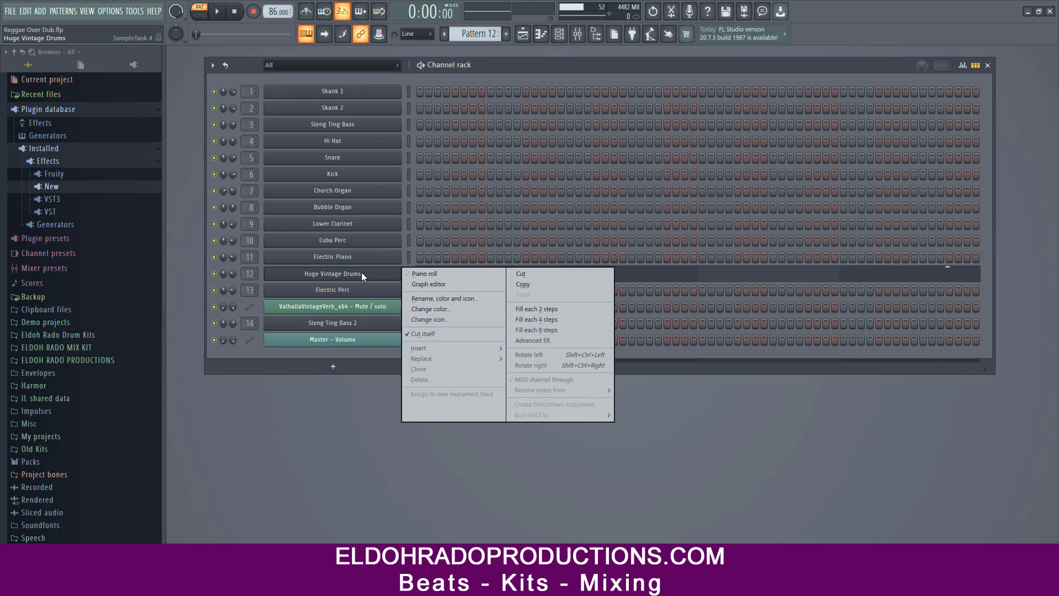
left_click(424, 274)
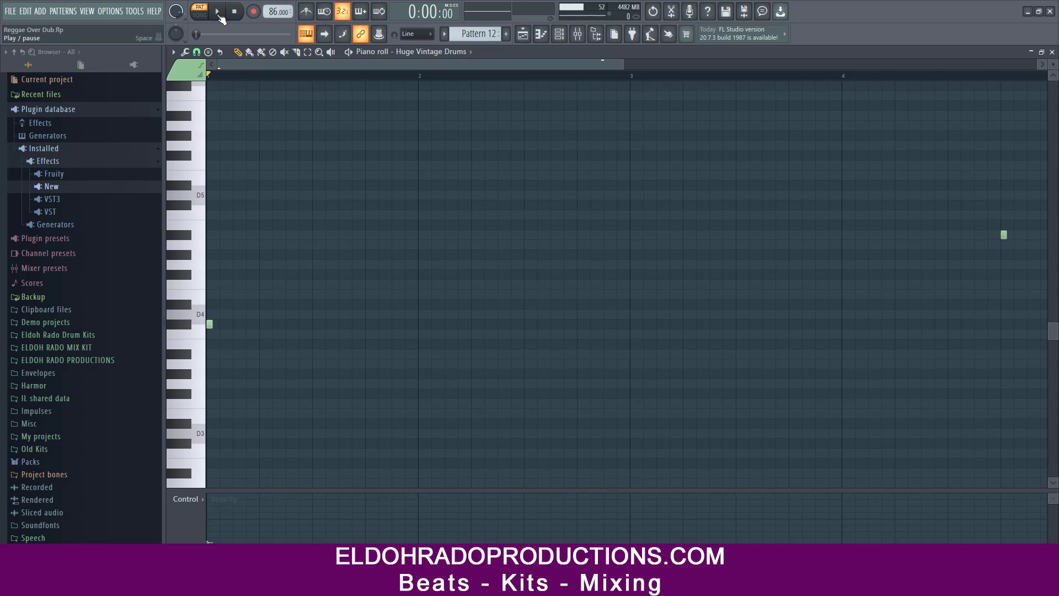
left_click(219, 13)
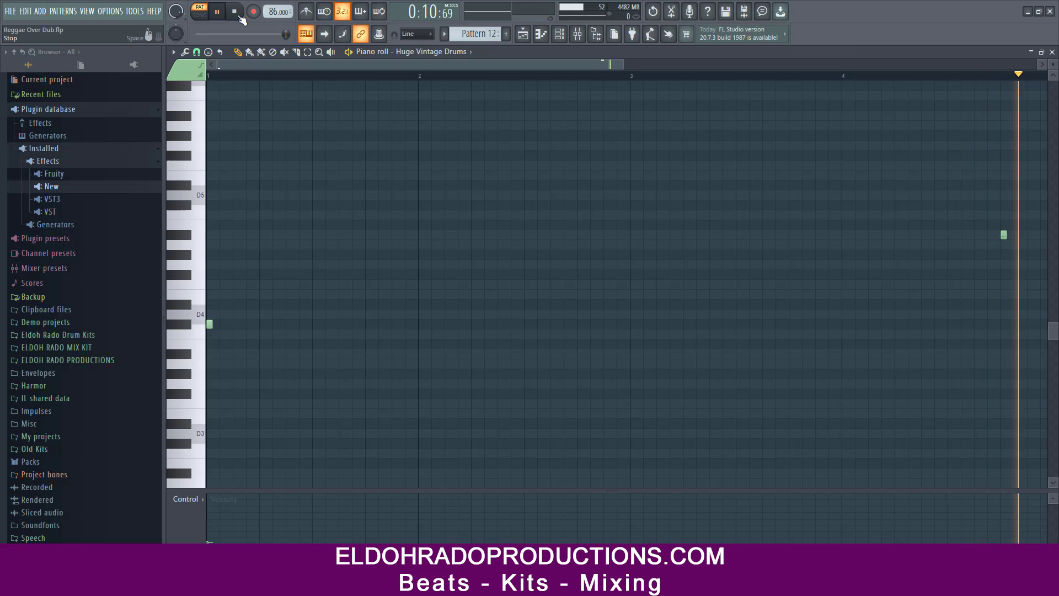
left_click(237, 14)
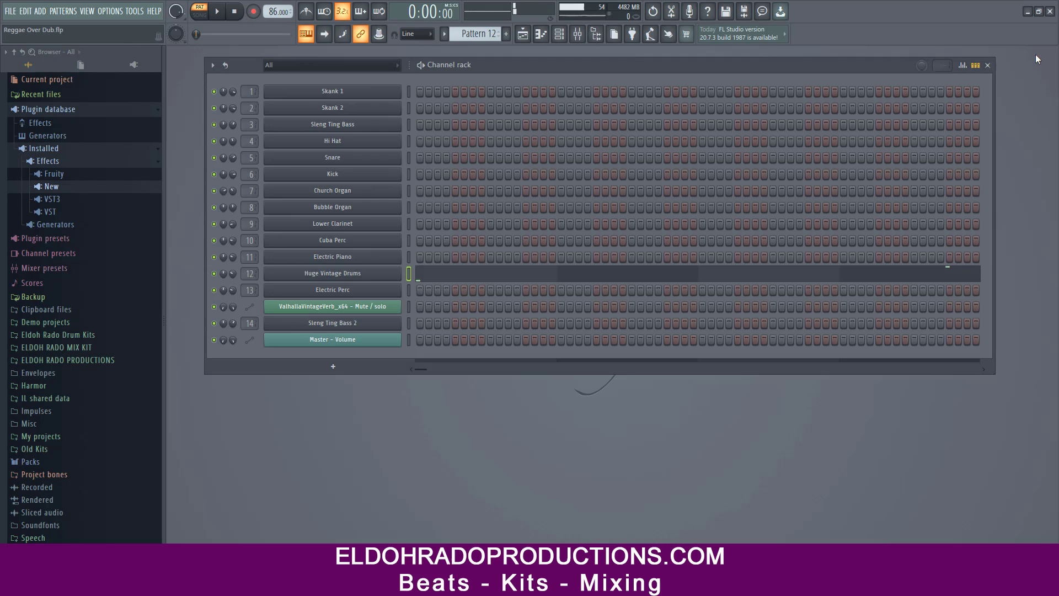
left_click(1052, 52)
Switch to Pattern 13, inspect the Church Organ channel's Korg Triton plugin, close it and play back the pattern briefly
left_click(444, 33)
left_click(461, 173)
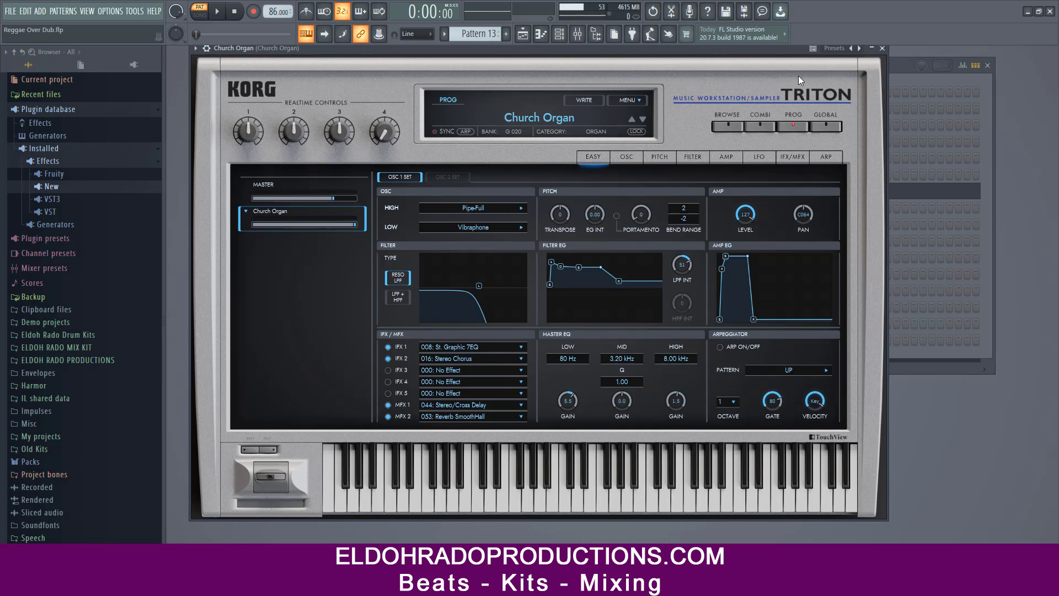
left_click(882, 48)
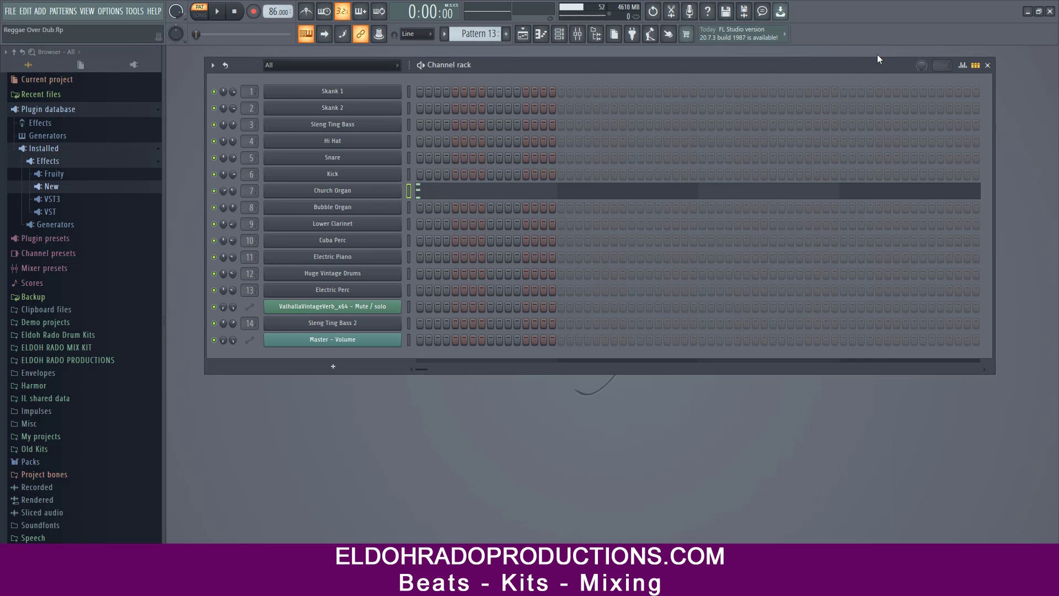
left_click(218, 14)
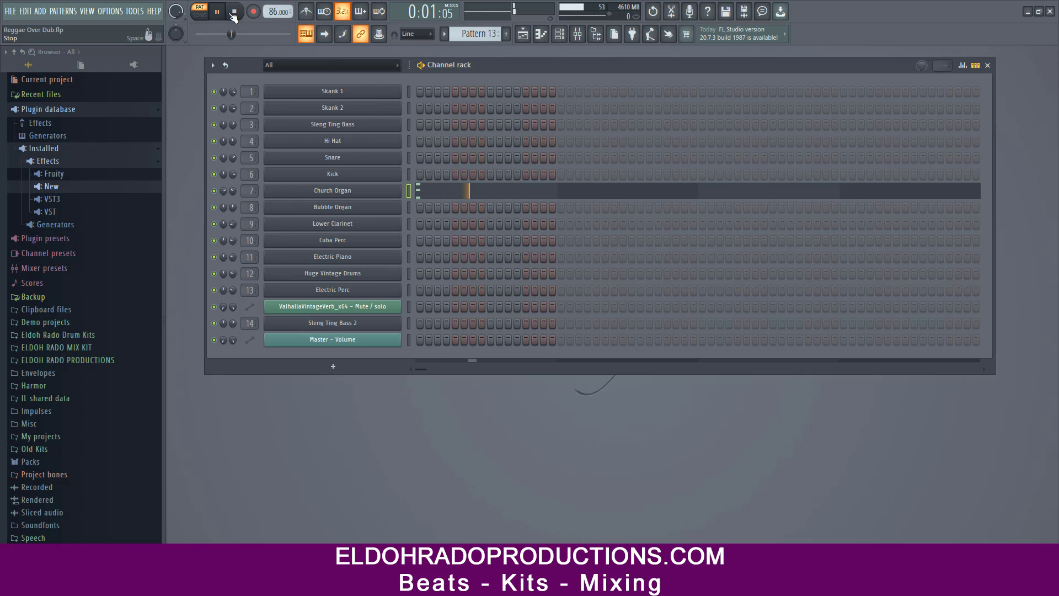
key("space")
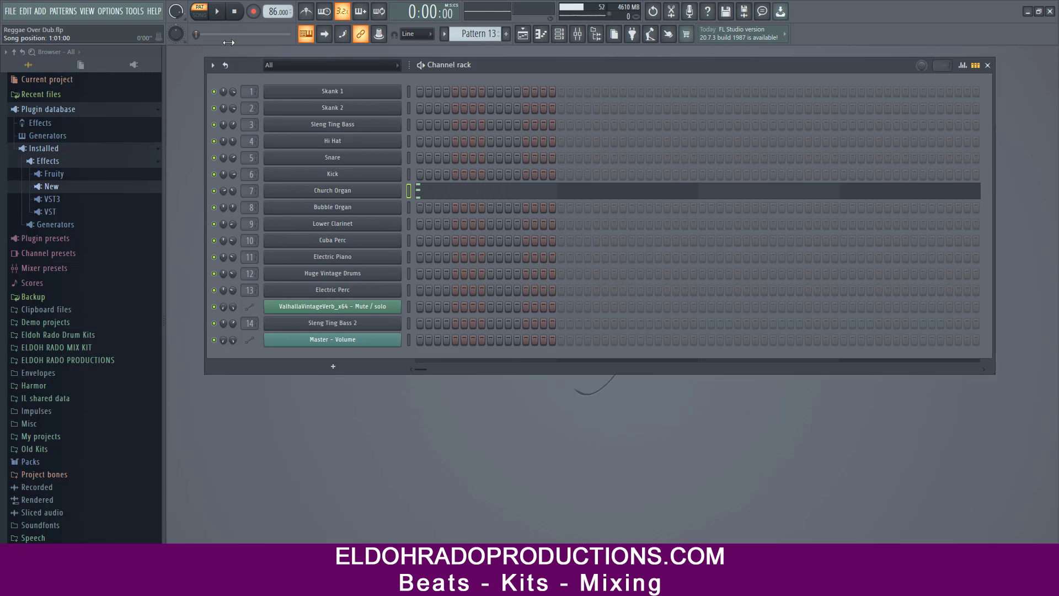
Examine the Church Organ notes in the piano roll, play back the pattern, stop it and close the piano roll
right_click(348, 192)
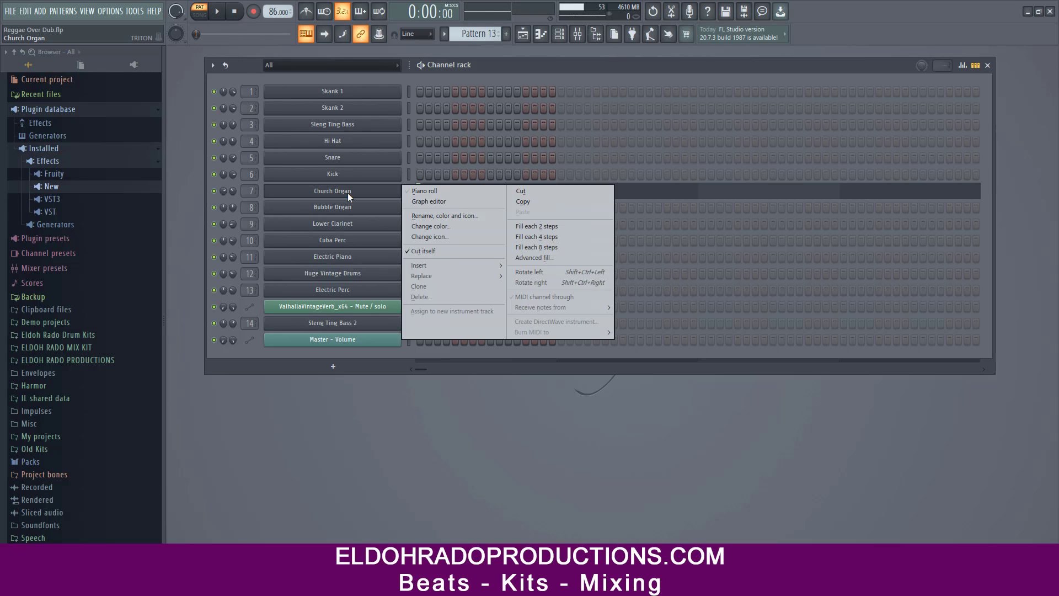
left_click(422, 189)
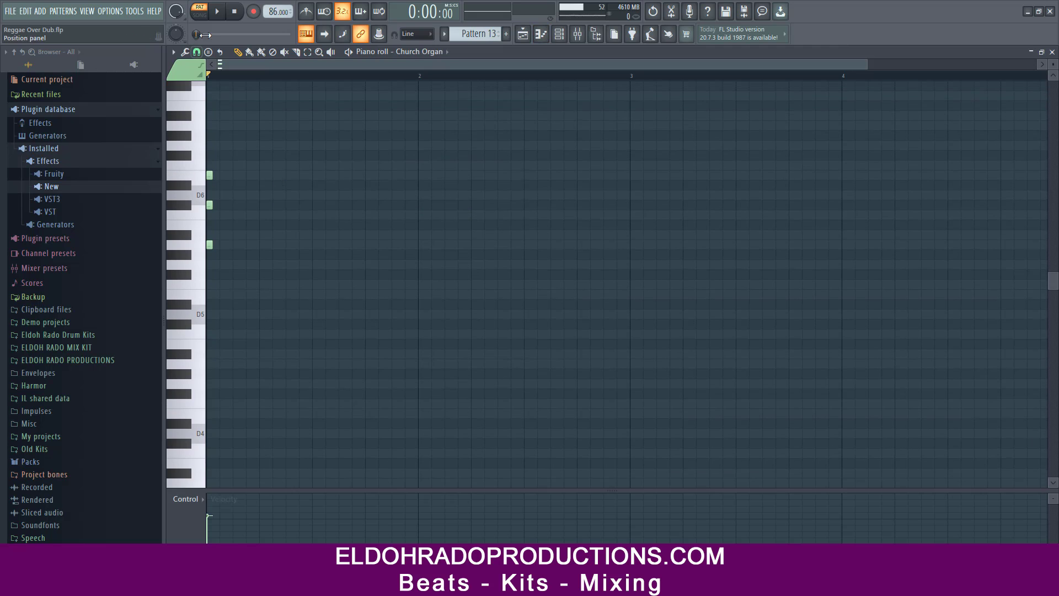
left_click(218, 12)
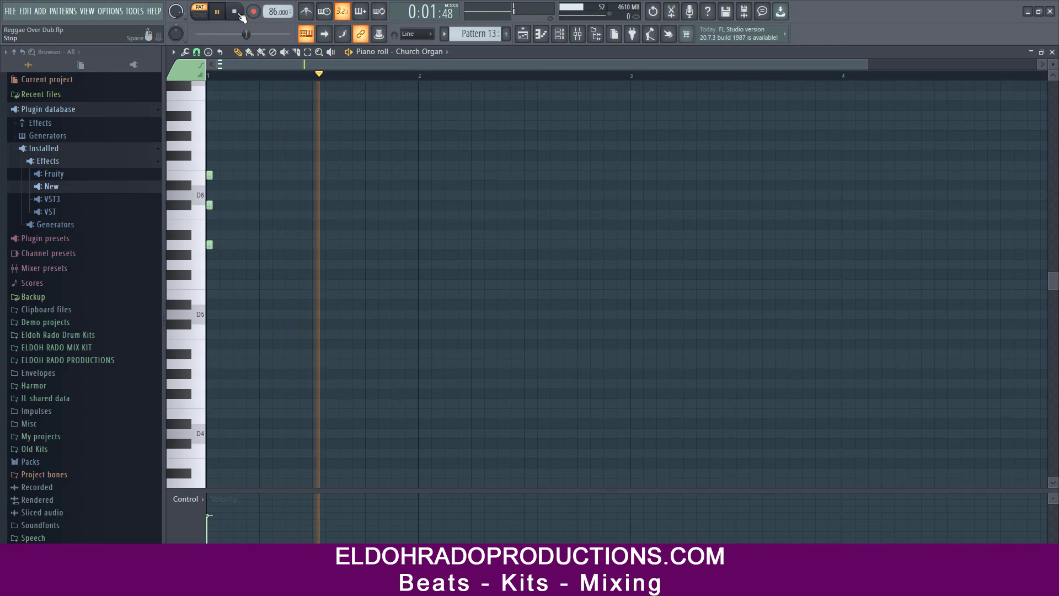
left_click(236, 13)
left_click(1052, 51)
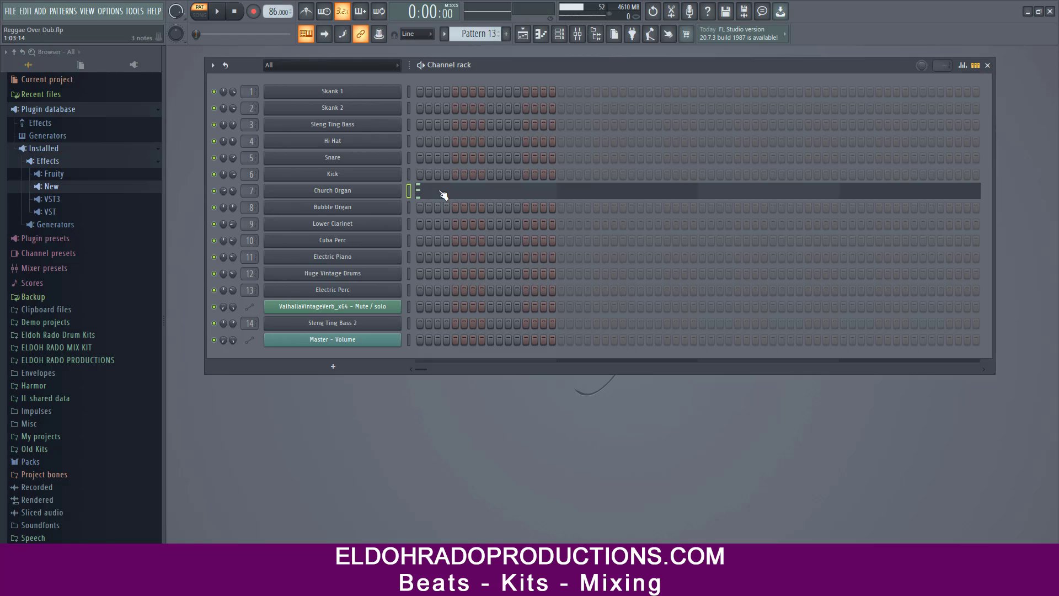
Switch to Pattern 14, inspect the Electric Perc channel's drum kit view in Kontakt and move the plugin window below the channel rack
left_click(444, 37)
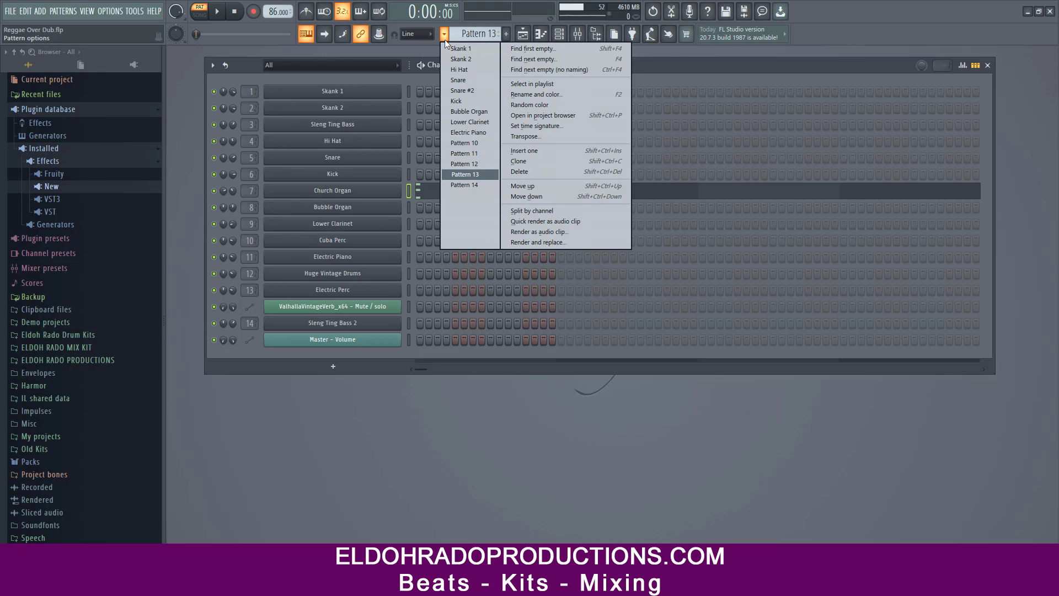
left_click(477, 184)
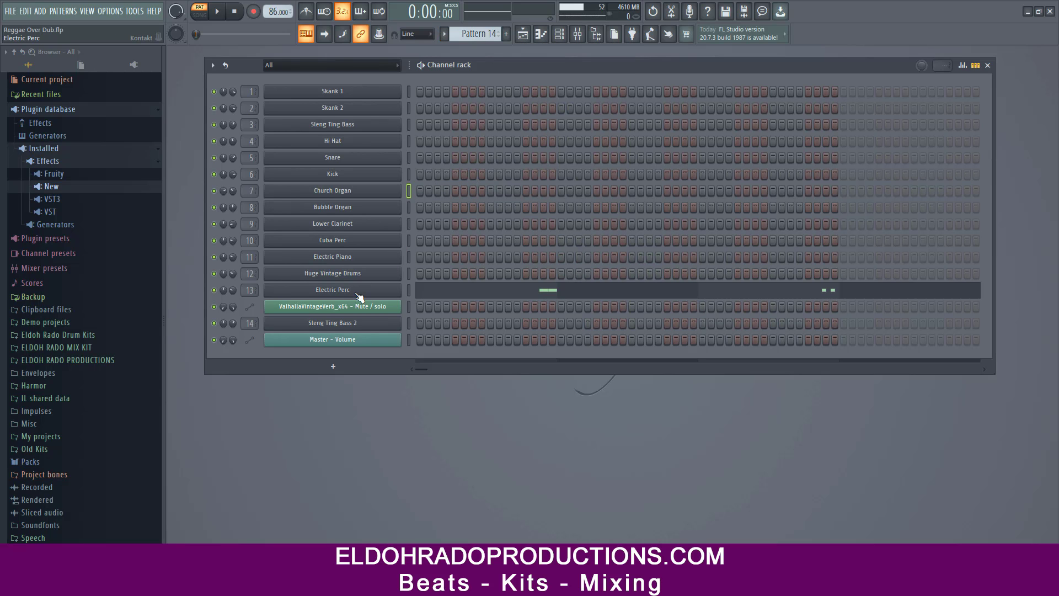
left_click(378, 291)
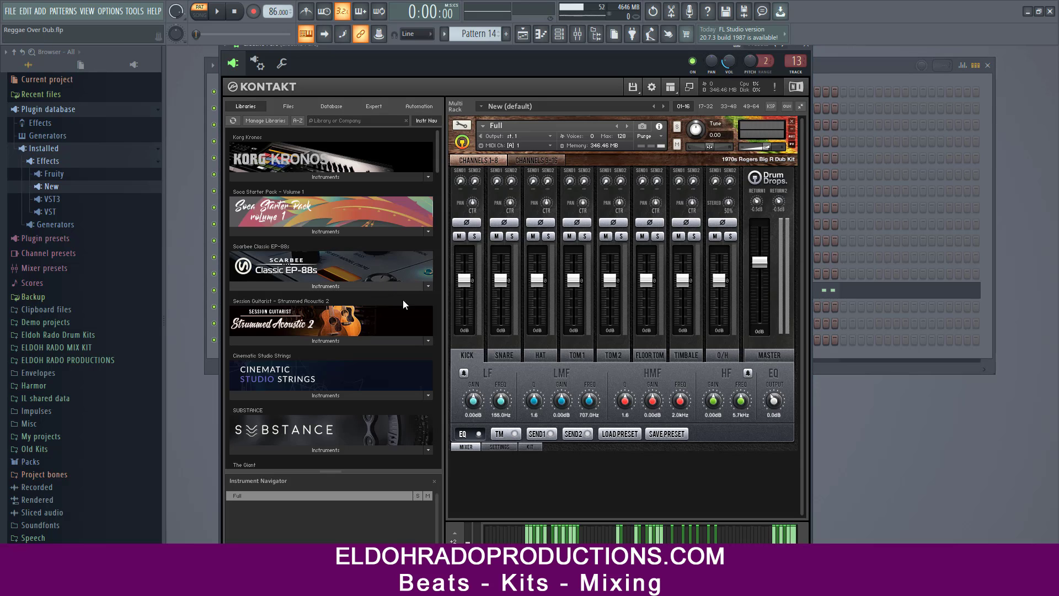
left_click(532, 446)
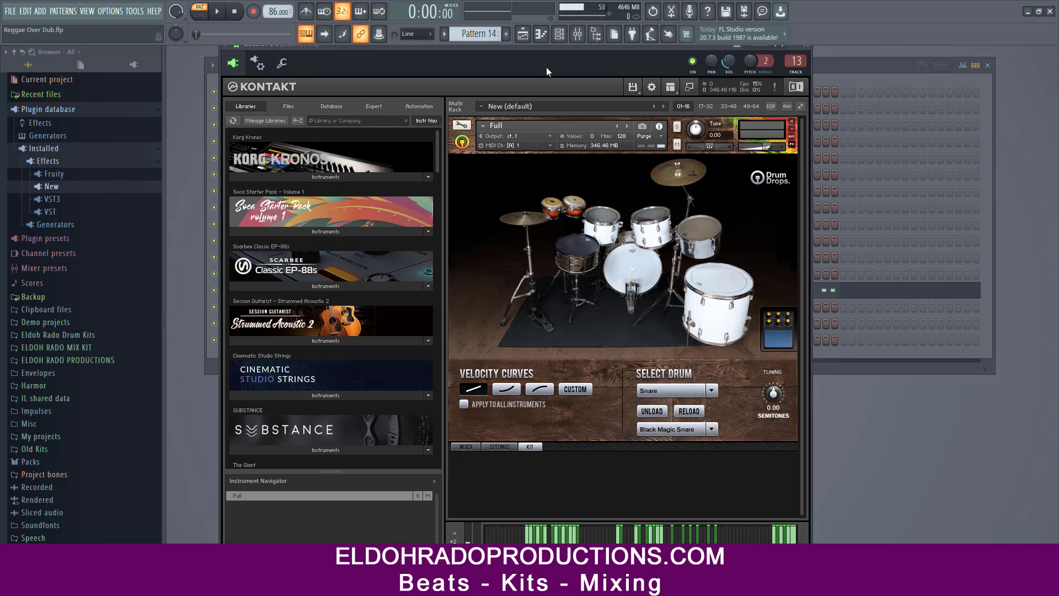
left_click_drag(548, 48, 541, 208)
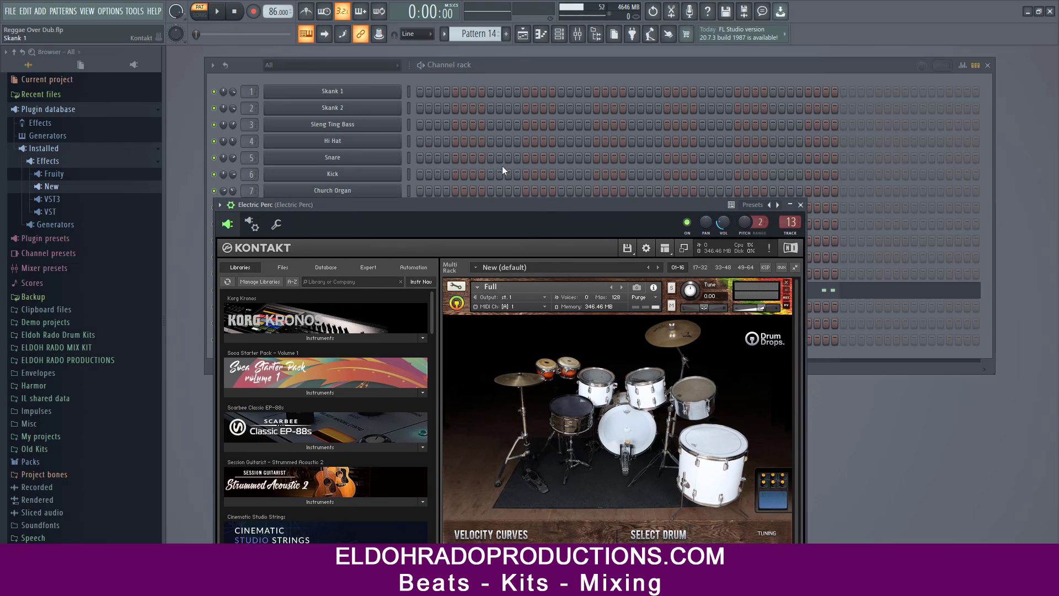
left_click_drag(429, 202, 429, 406)
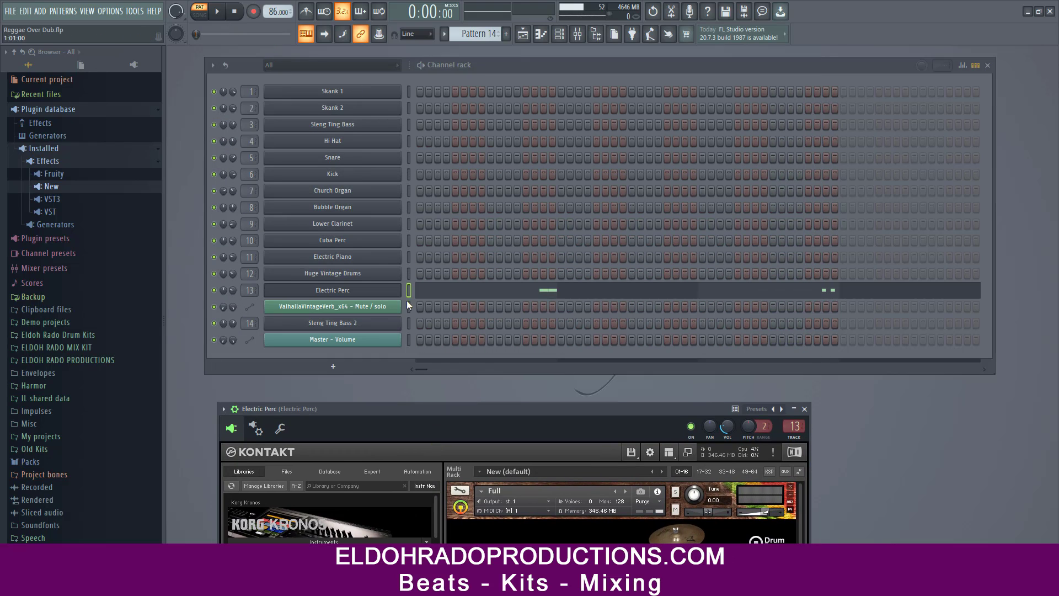
Play back the Electric Perc pattern, close its Kontakt plugin and stop playback
left_click(217, 11)
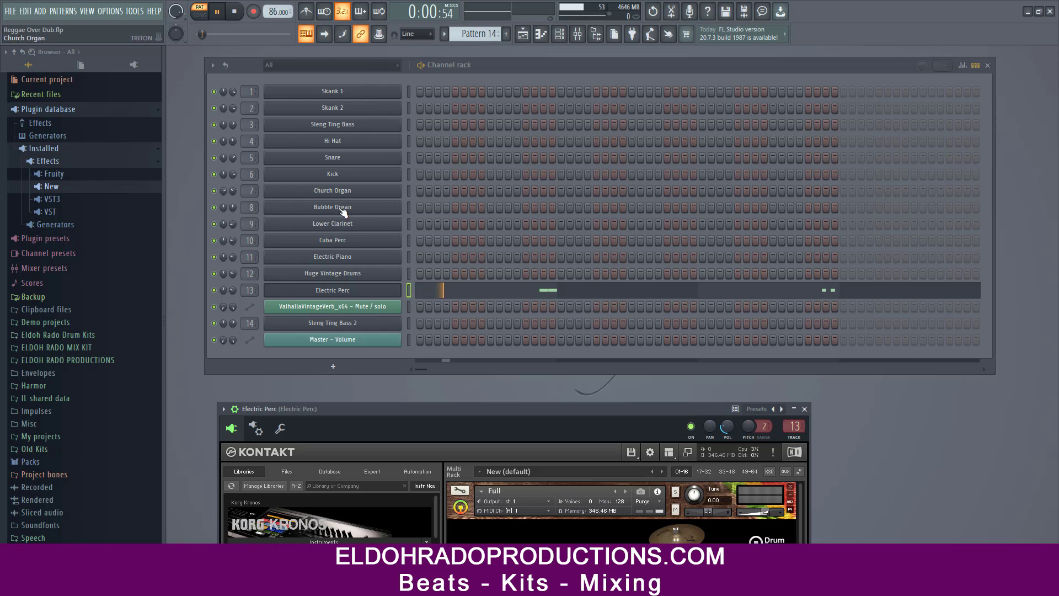
left_click_drag(459, 407, 445, 182)
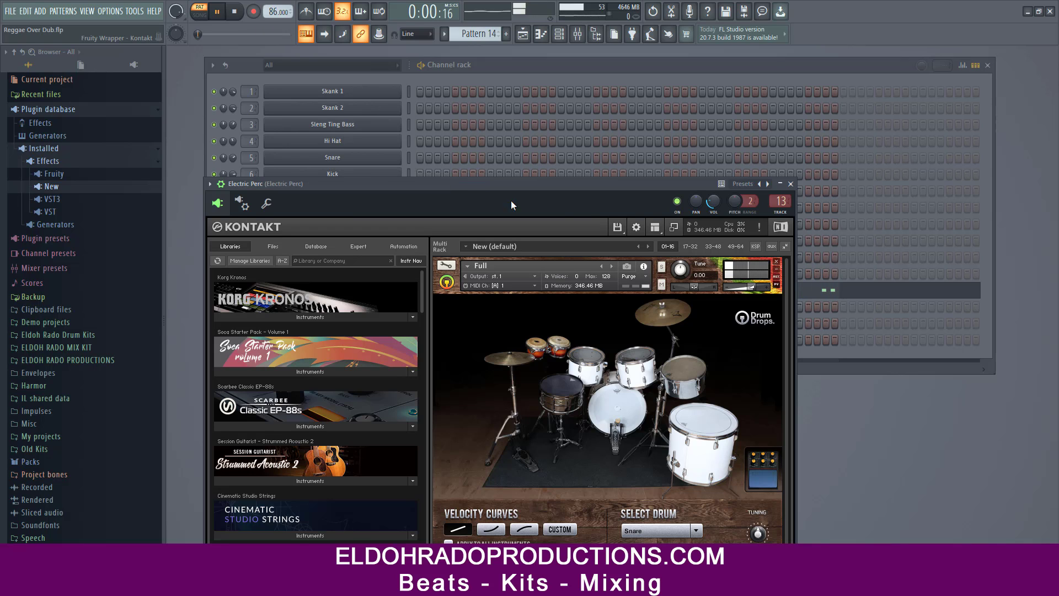
left_click(791, 184)
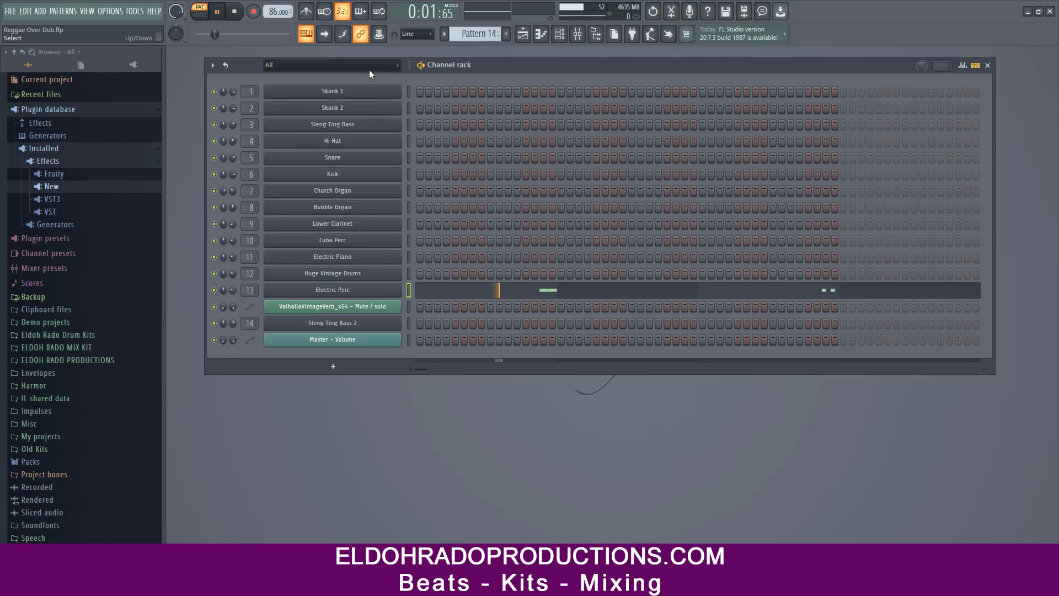
left_click(236, 12)
Close the channel rack and open the playlist, showing the arrangement to about bar 60
left_click(445, 35)
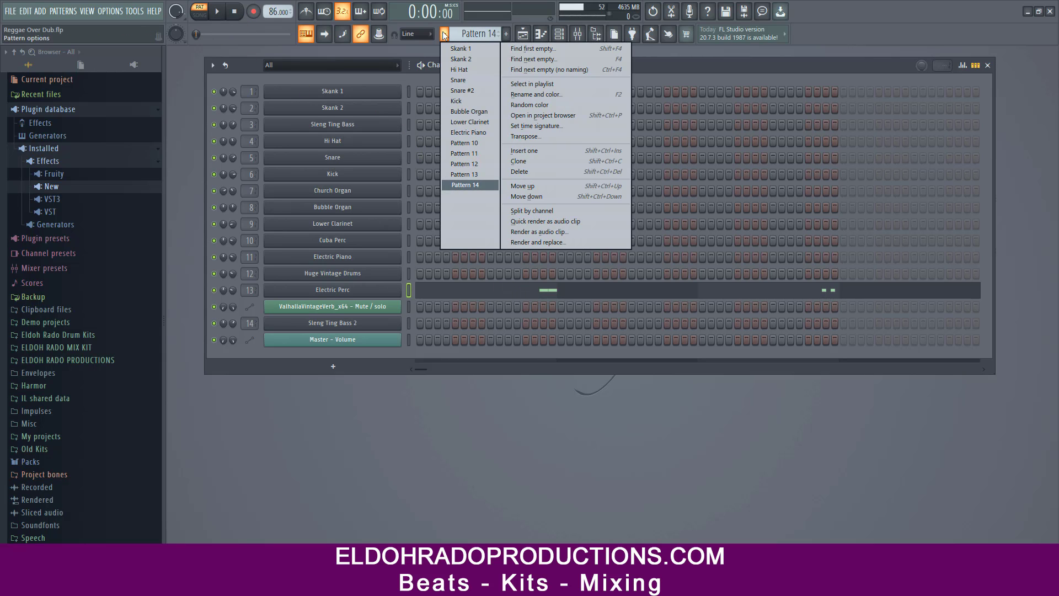
left_click(444, 34)
left_click(988, 65)
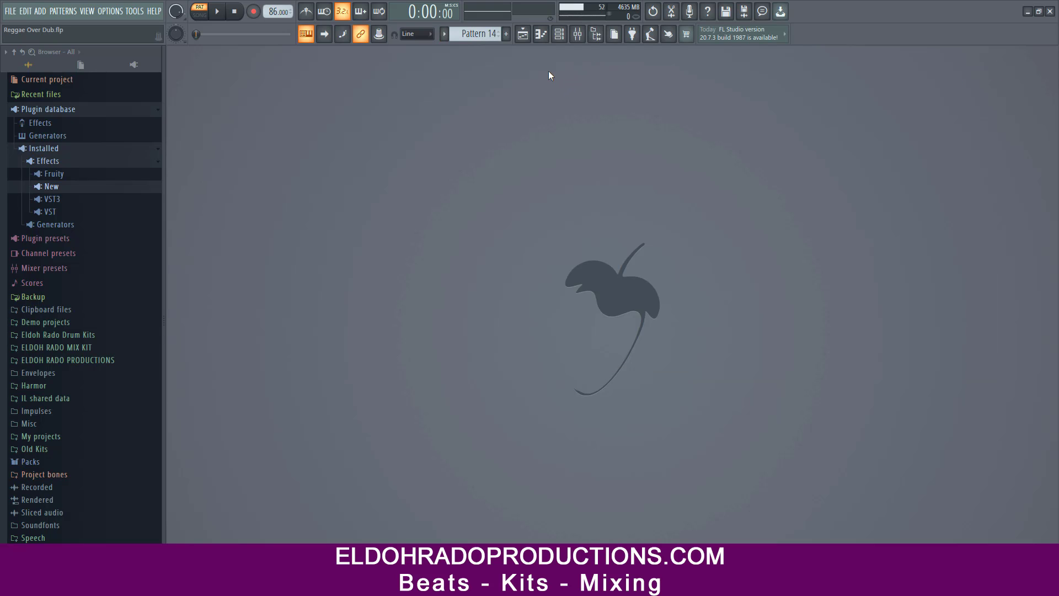
left_click(522, 34)
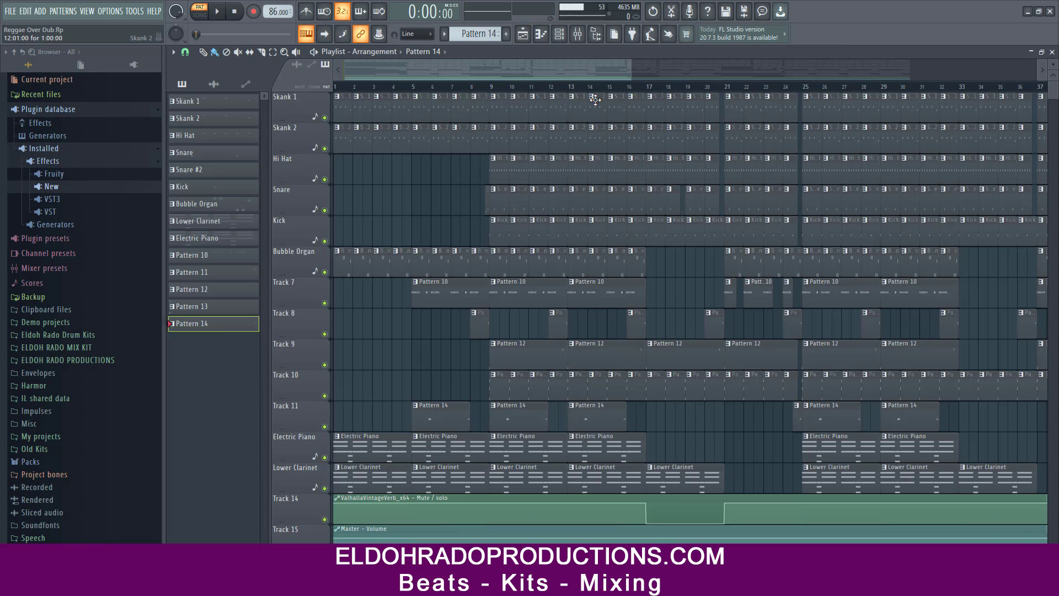
left_click_drag(630, 69, 814, 69)
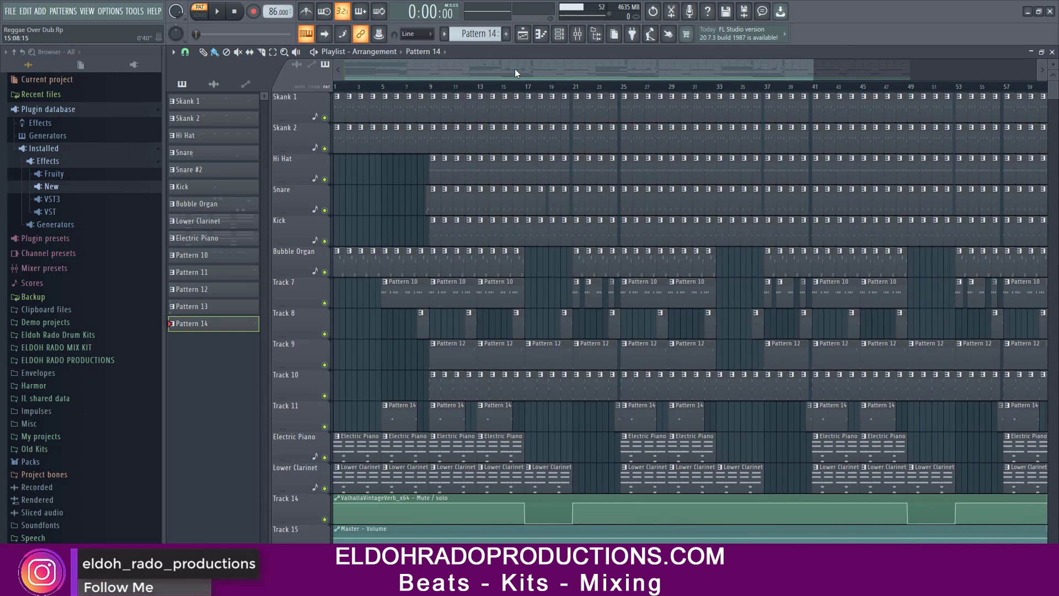
Set playback to song mode, play the full arrangement from the start and stop it
left_click(199, 12)
left_click(217, 12)
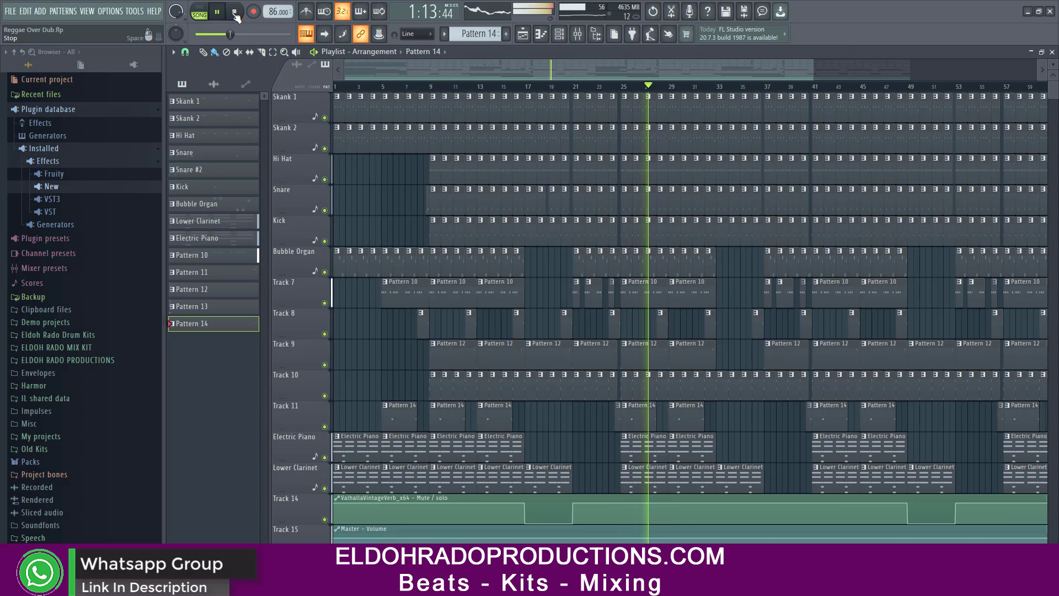
left_click(235, 15)
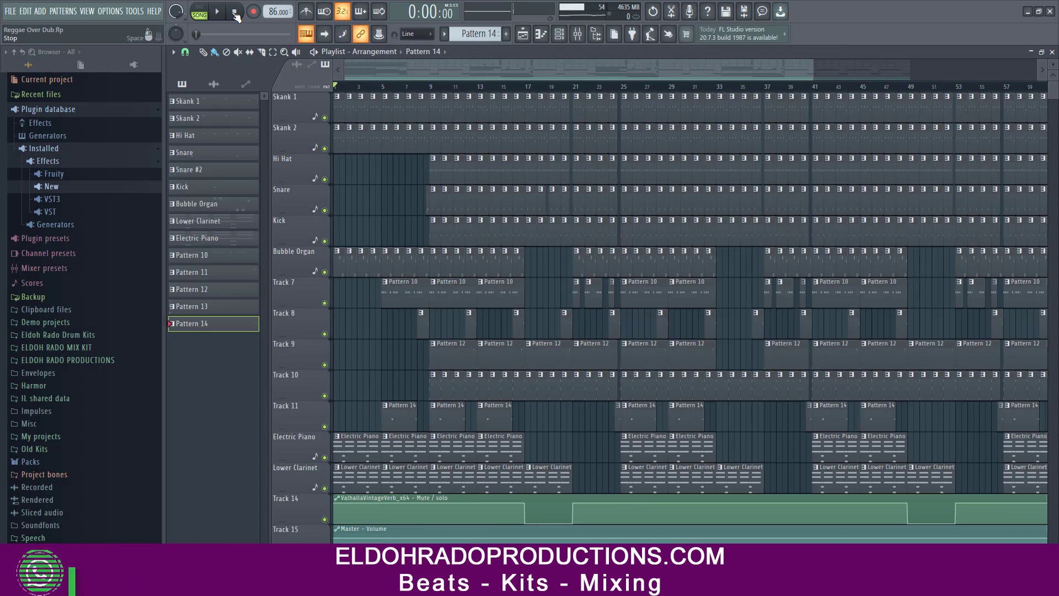